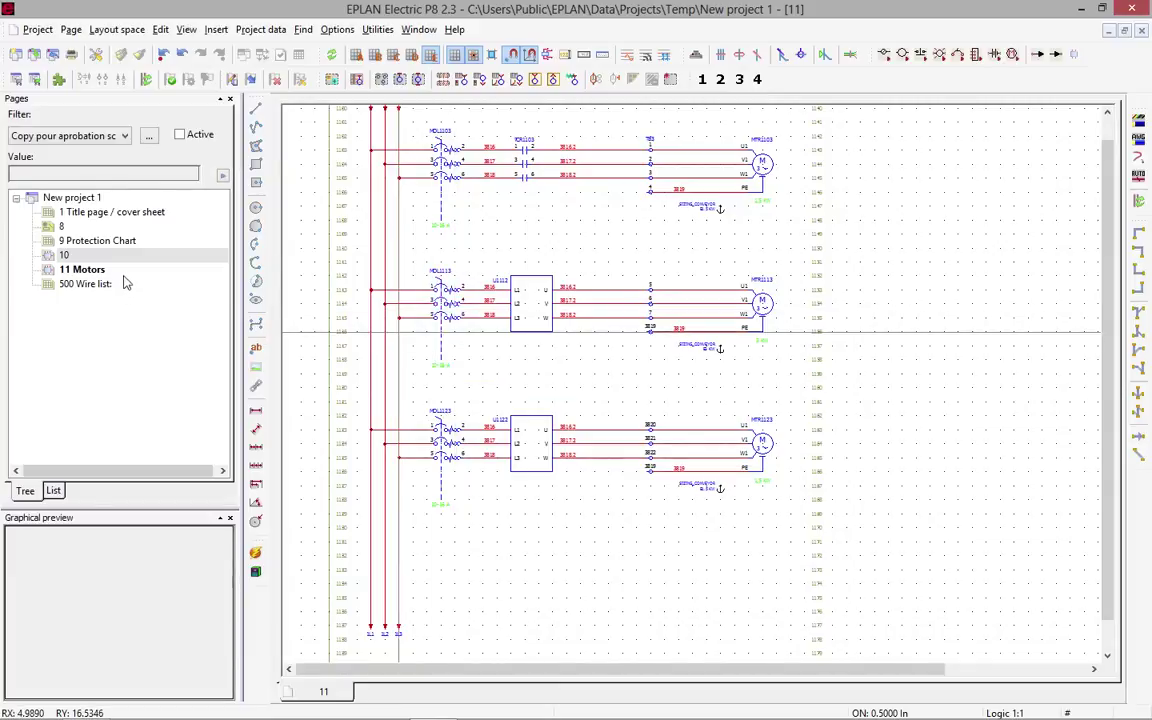
Open the PLC navigator from the Project data > PLC menu.
click(261, 29)
mouse_move(296, 134)
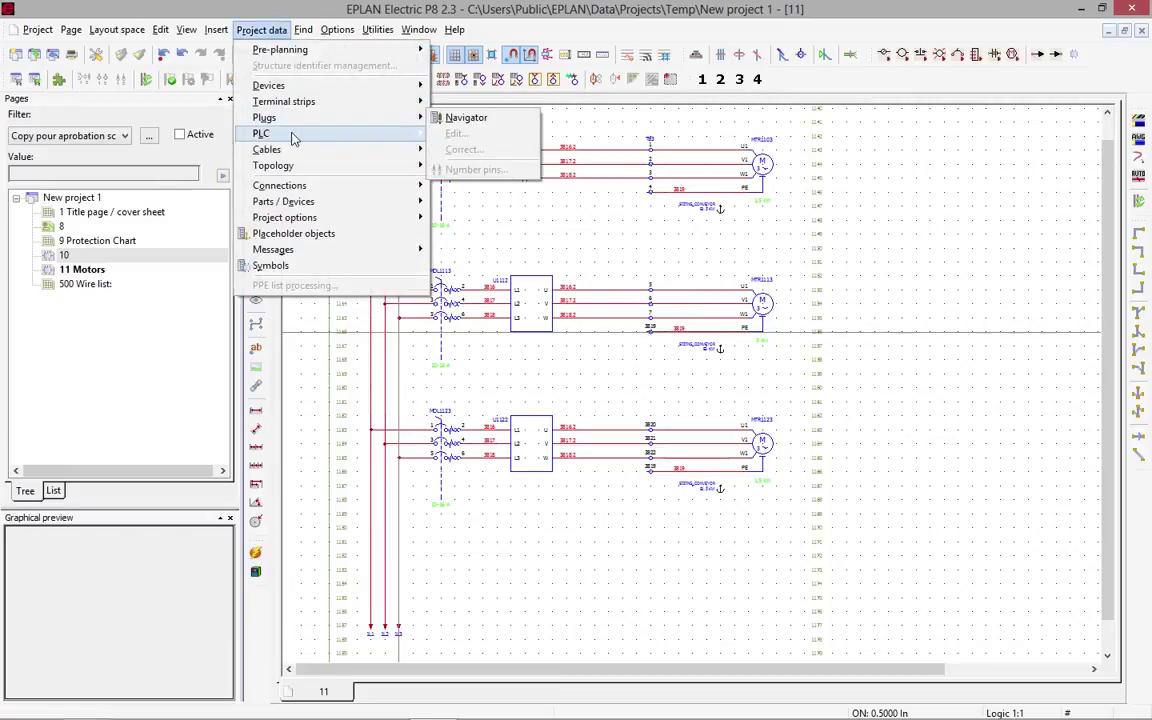
click(466, 134)
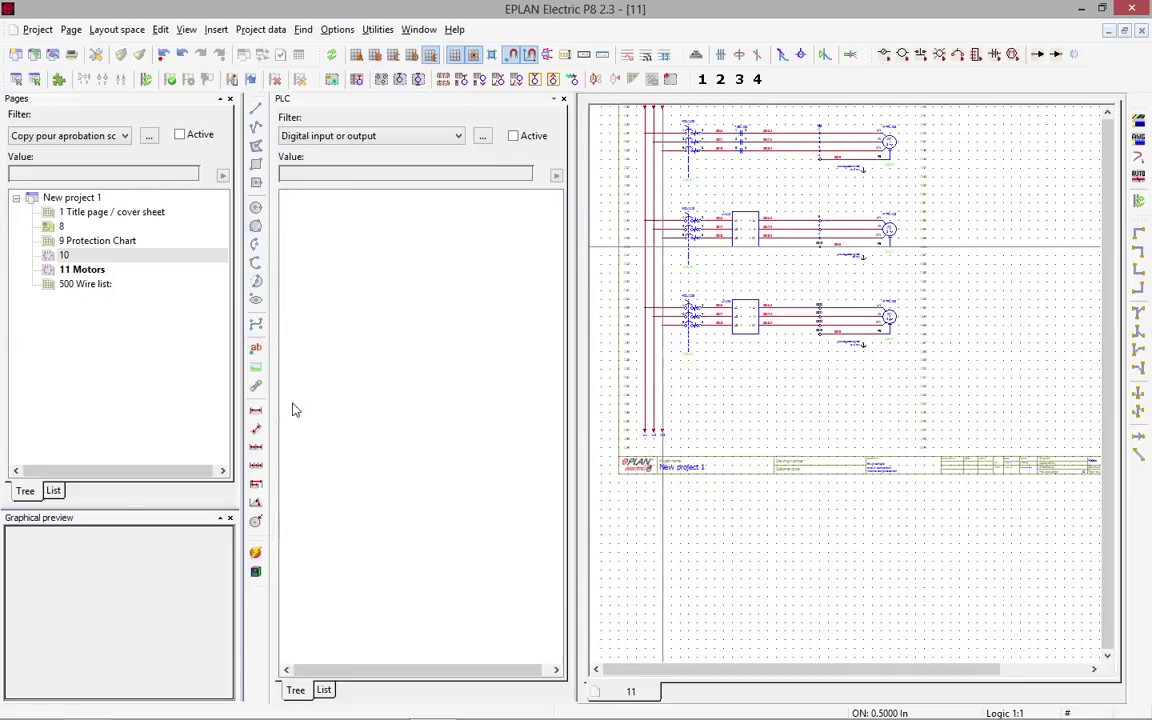
click(261, 29)
Import the RSLogix Architect V3.60/V20 PLC data with all functions regenerated.
mouse_move(290, 133)
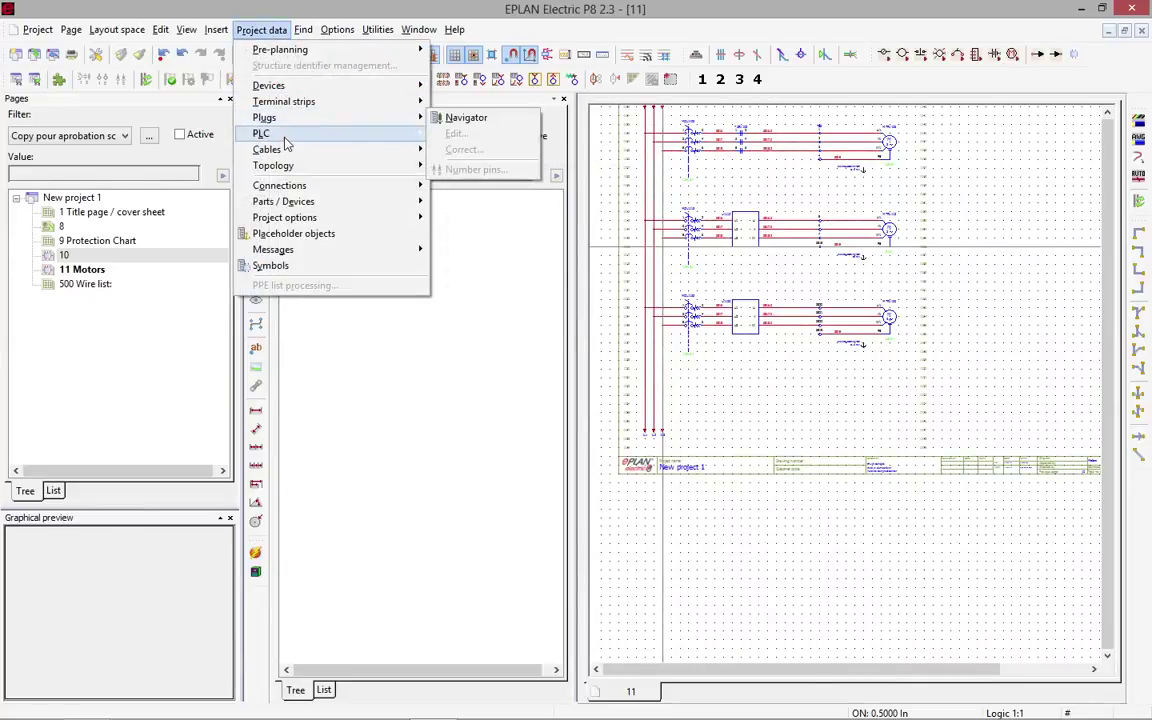
click(490, 234)
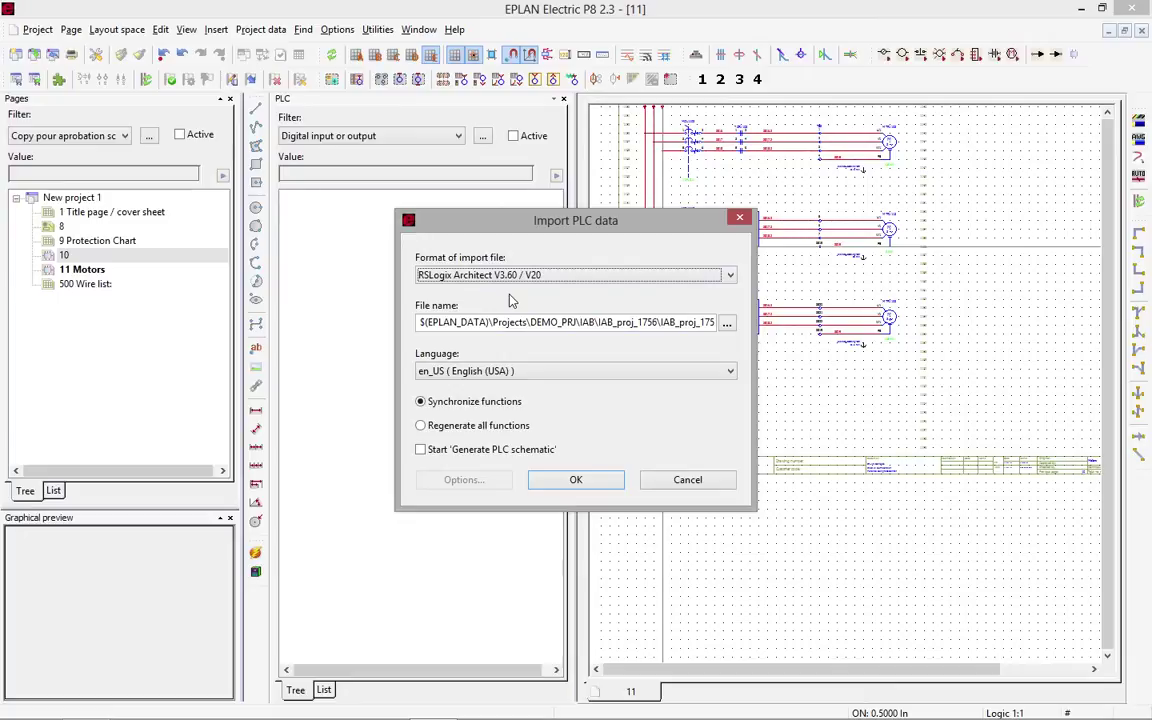
click(421, 425)
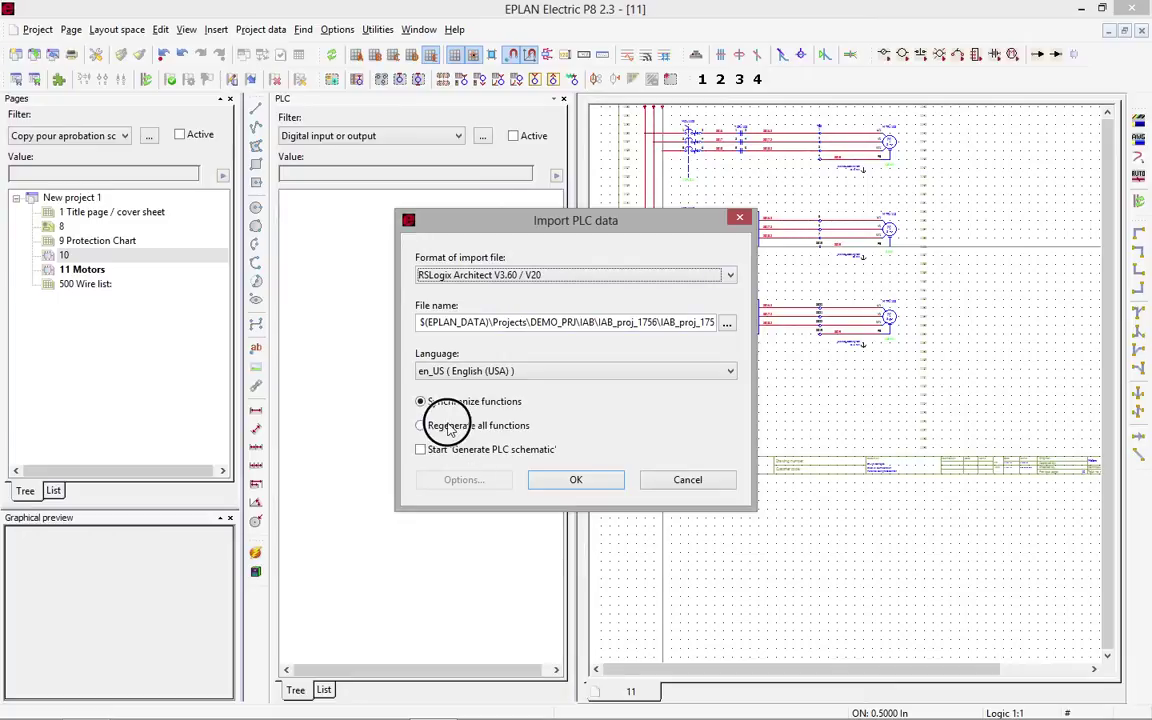
click(564, 481)
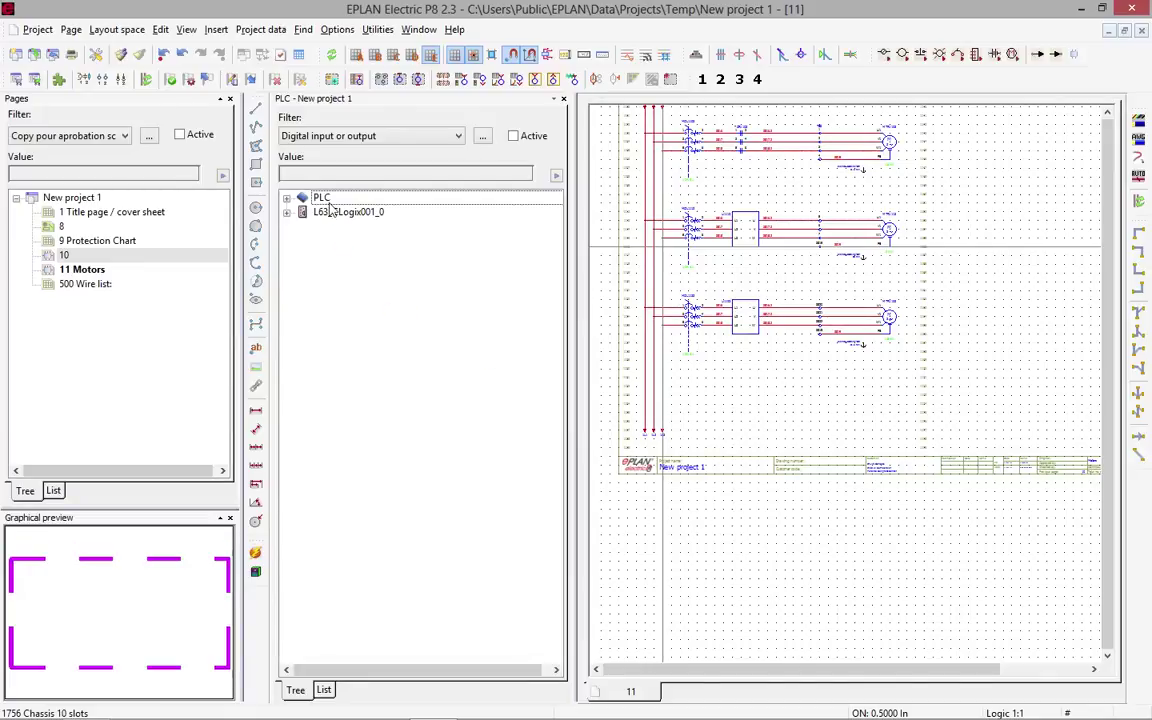
Expand L63_CLogix001_0 and PLC1, and check the PLC box's chassis part data without changes.
click(287, 242)
click(303, 257)
click(345, 213)
click(302, 212)
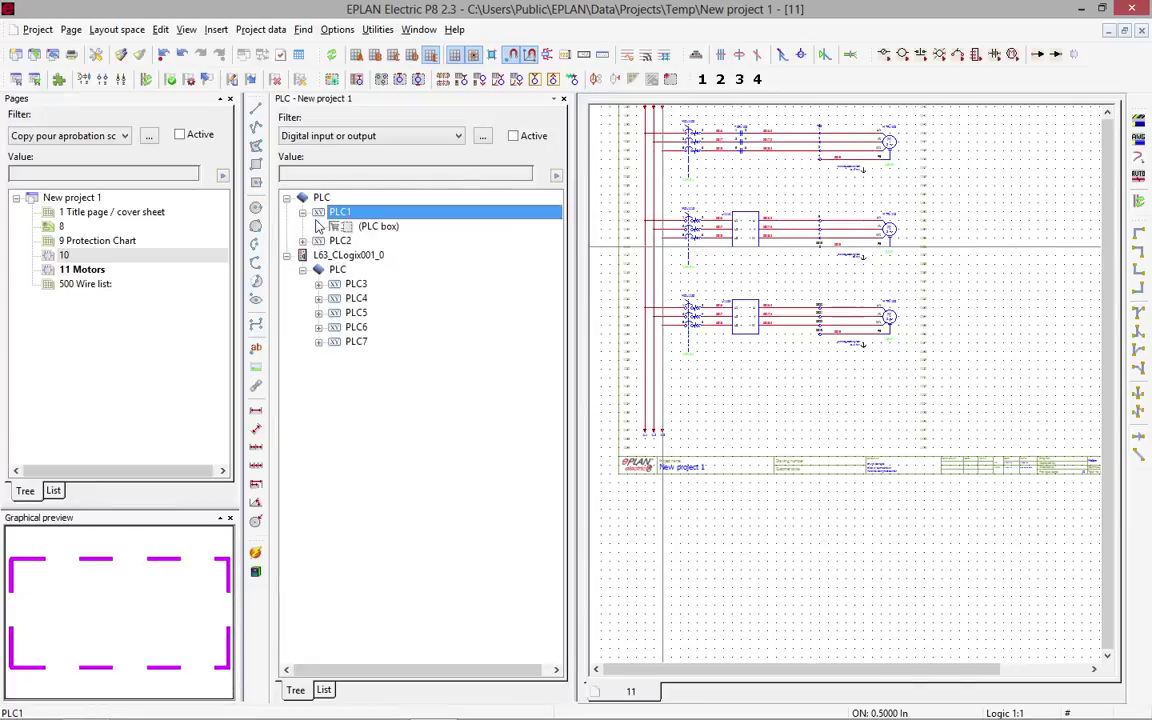
drag(380, 226, 358, 228)
double_click(378, 226)
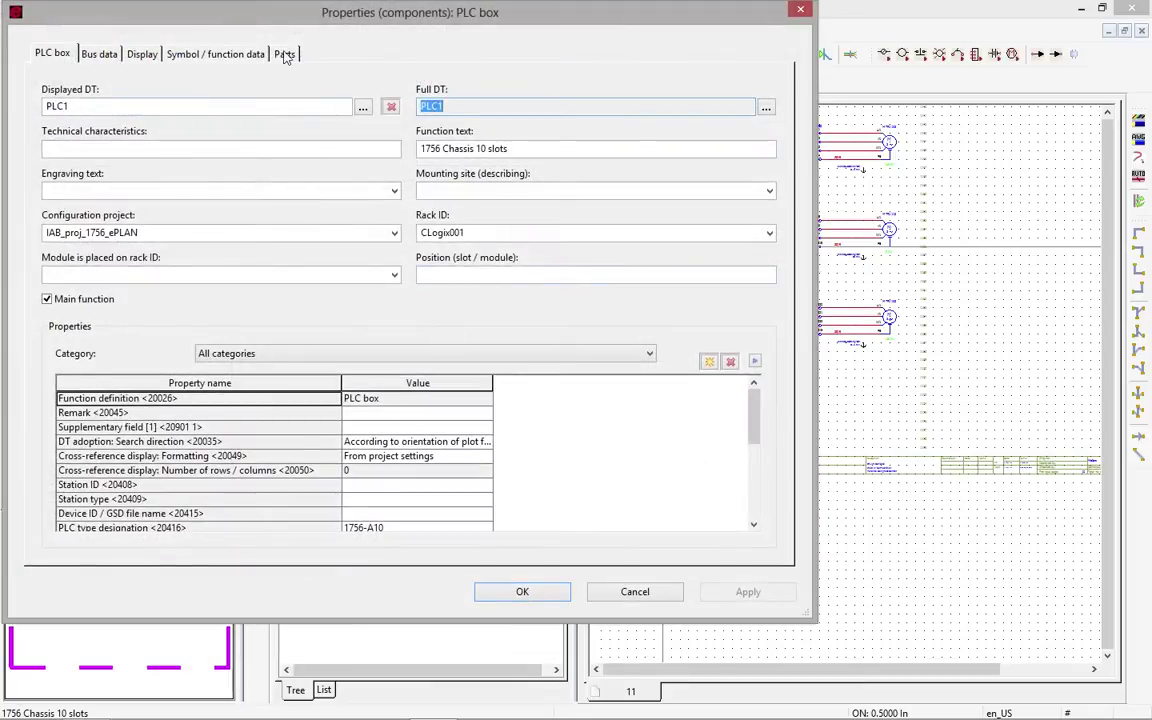
click(284, 54)
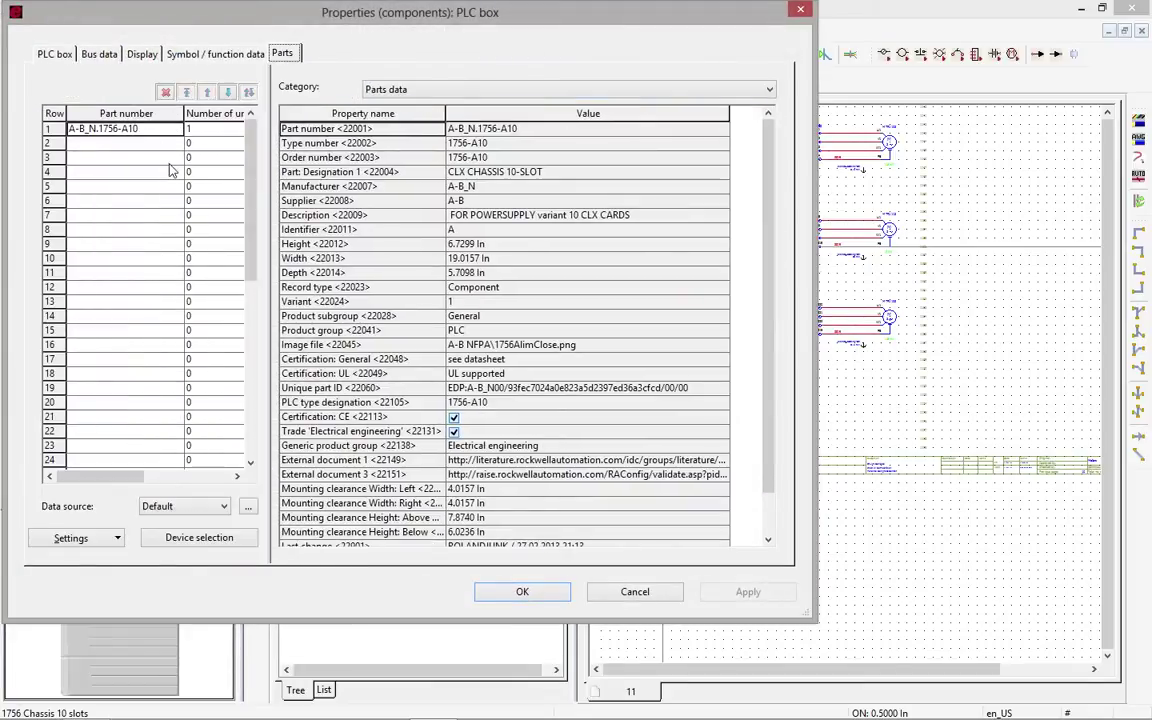
key(Escape)
Select cards PLC3 through PLC7 and start PLC schematic generation for them.
click(355, 284)
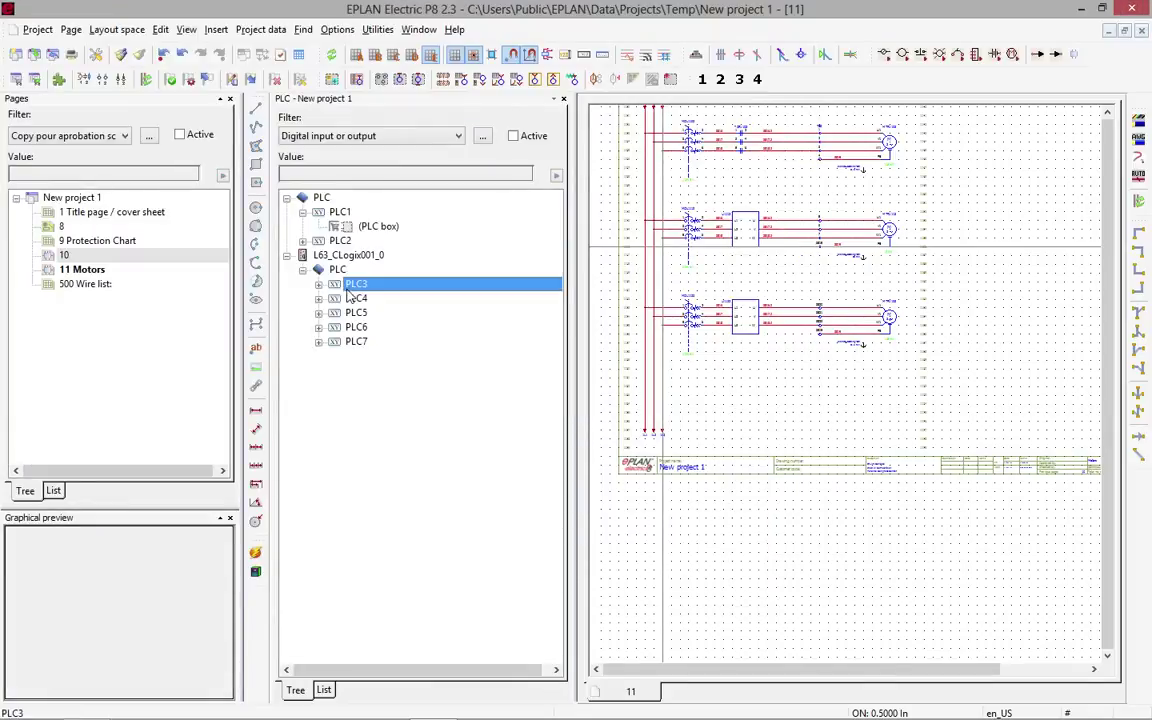
shift+click(356, 342)
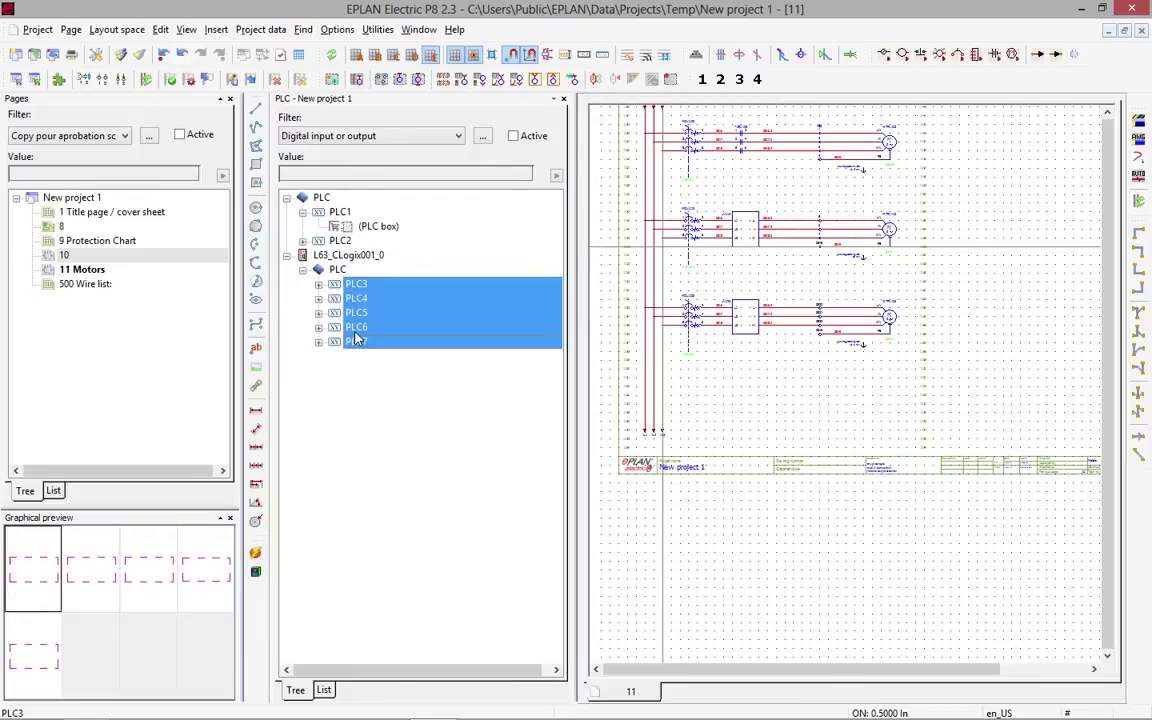
click(262, 29)
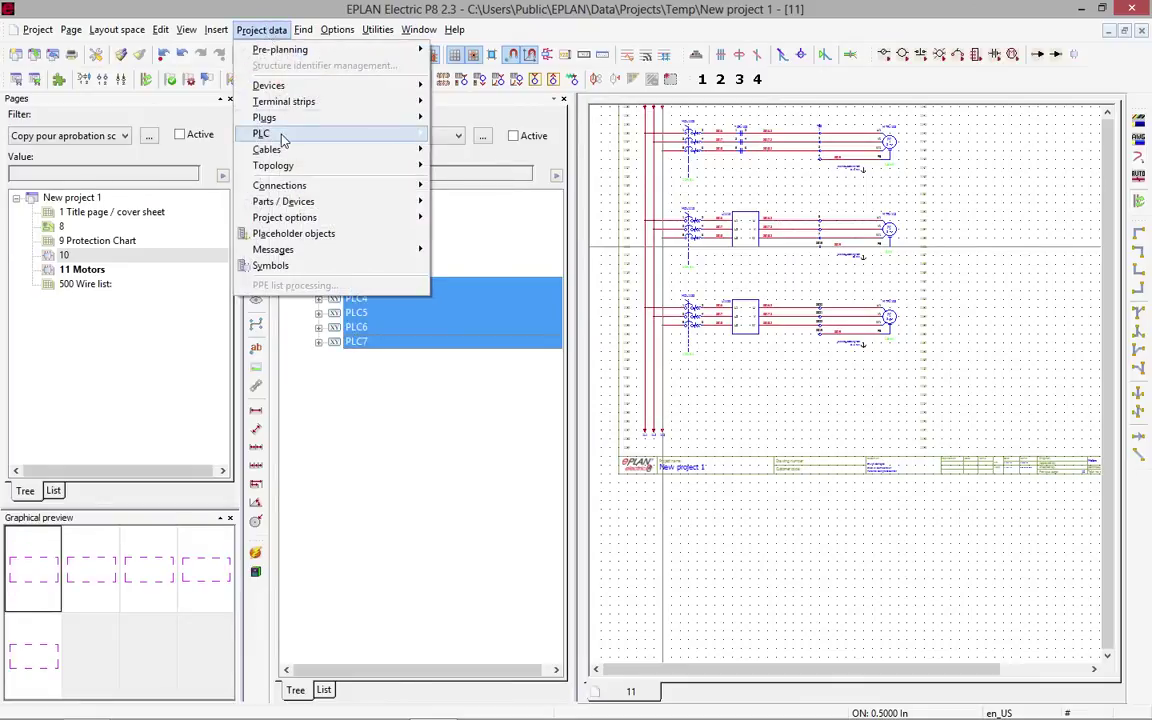
mouse_move(290, 134)
click(527, 249)
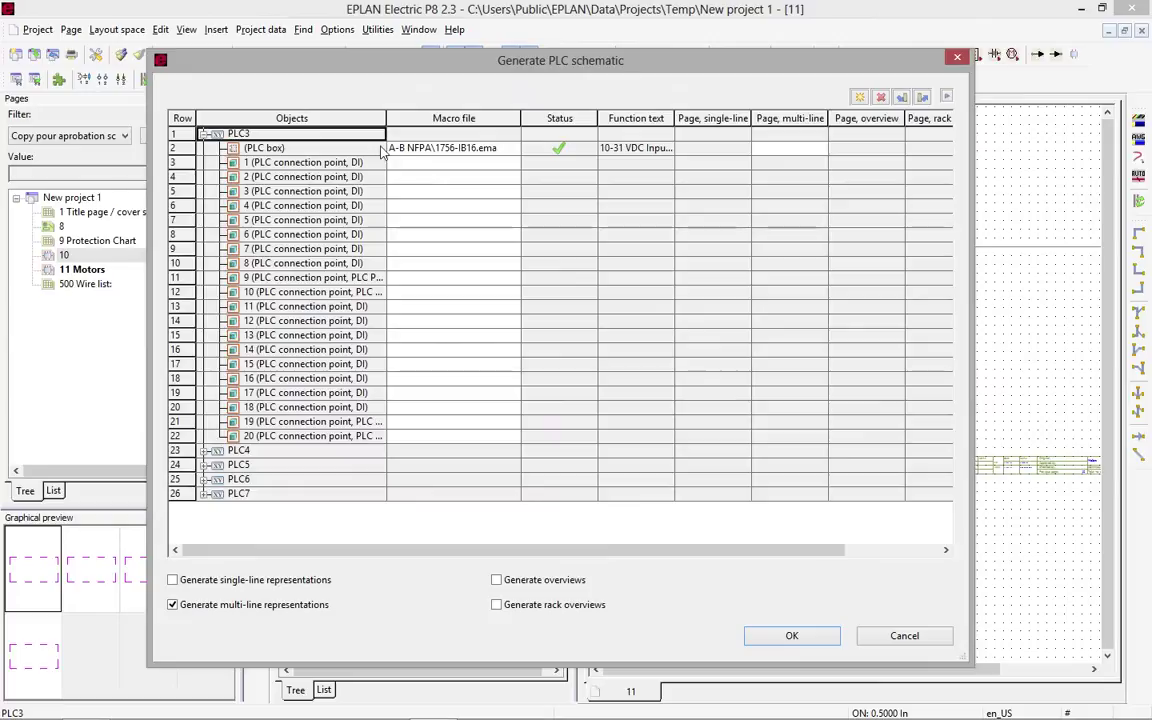
Review the PLC box's macro assignment for connection point 1, leaving it unchanged.
click(450, 149)
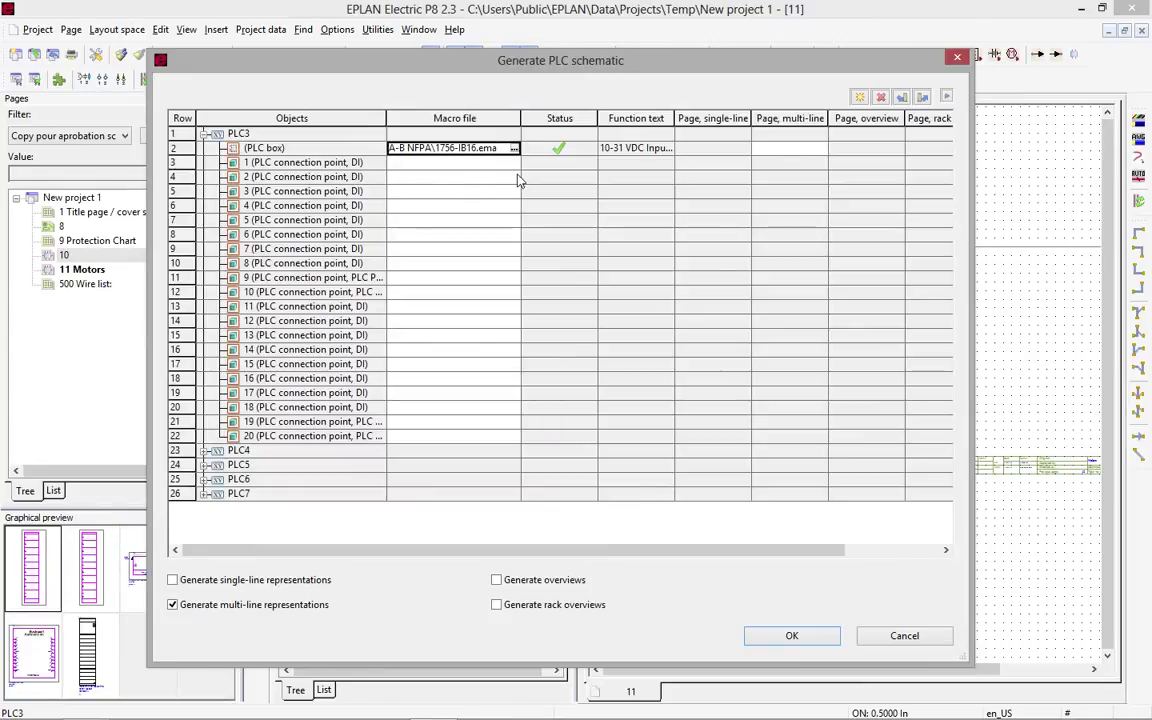
double_click(513, 177)
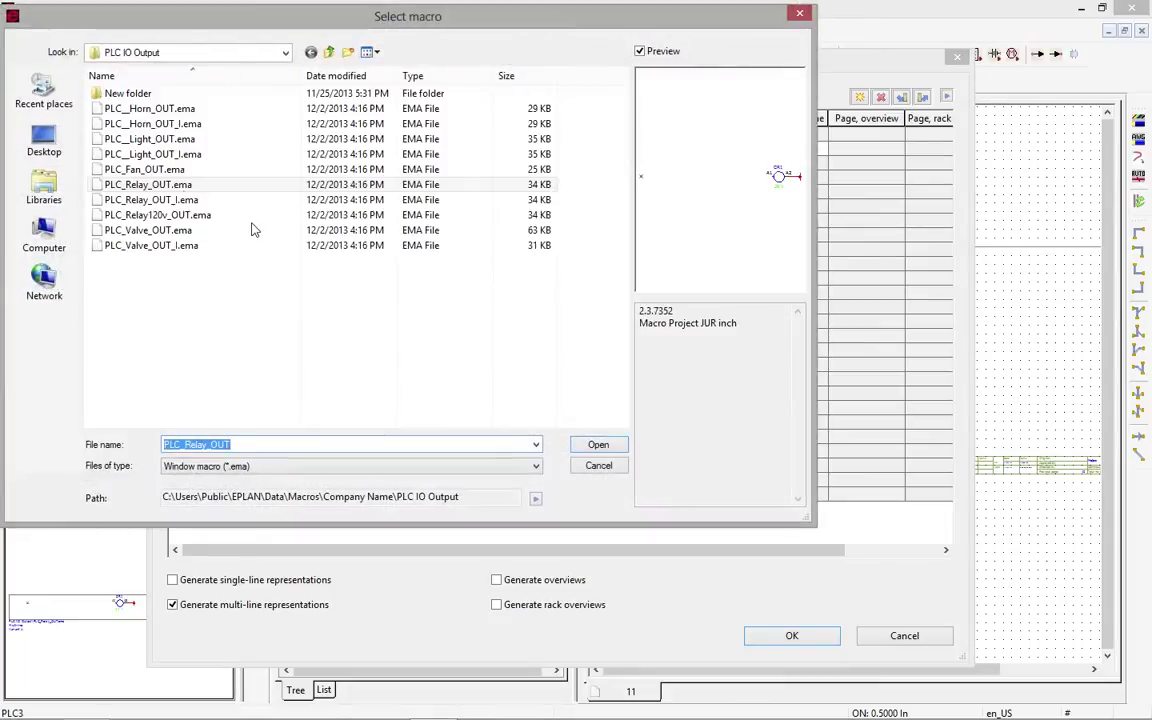
key(Escape)
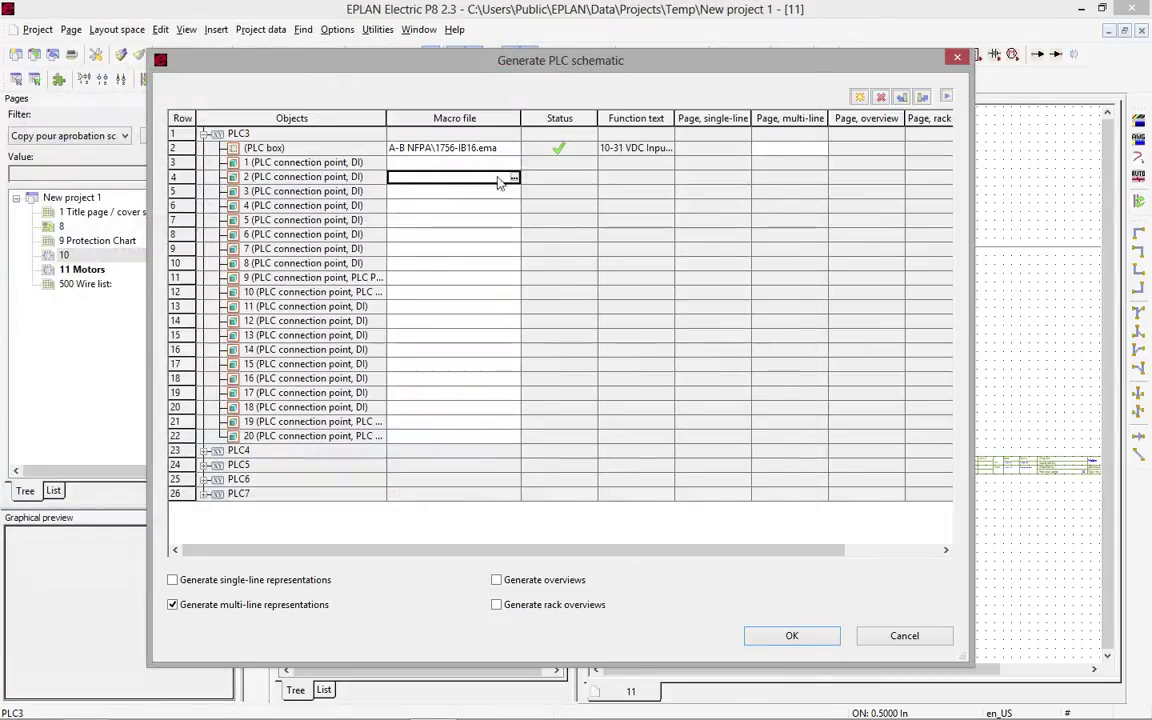
Load macro assignments from the PLC_GenerateSchematics XML file and generate pages 20–24.
click(903, 97)
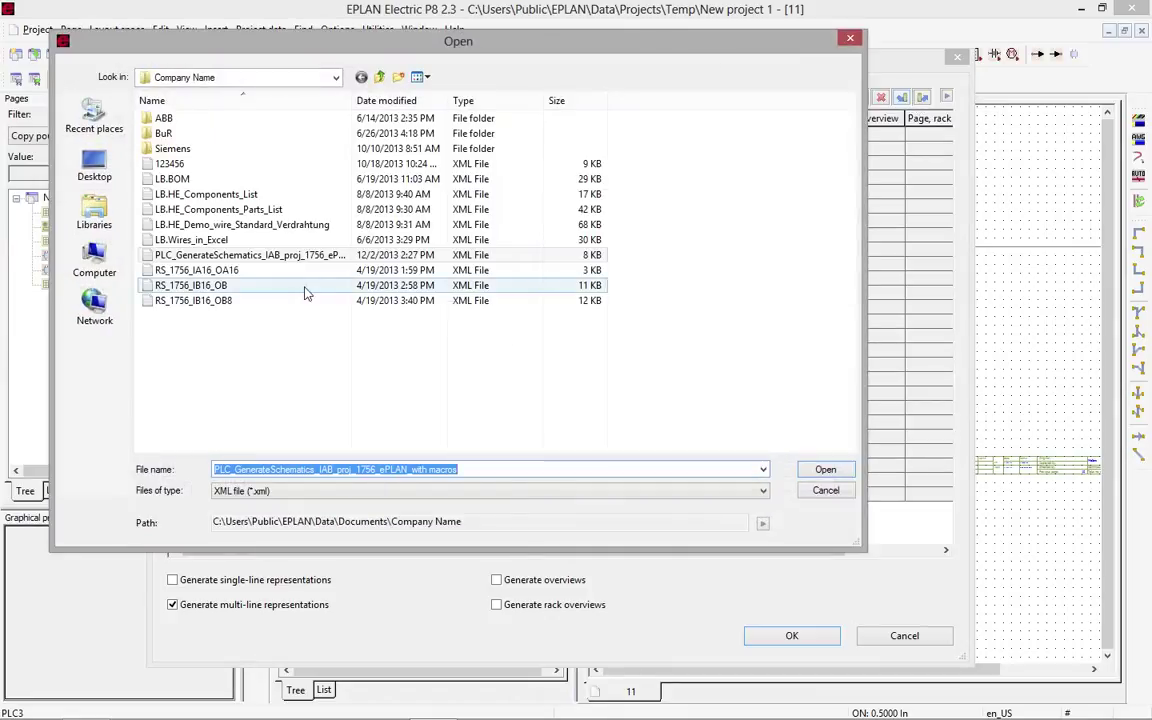
double_click(311, 256)
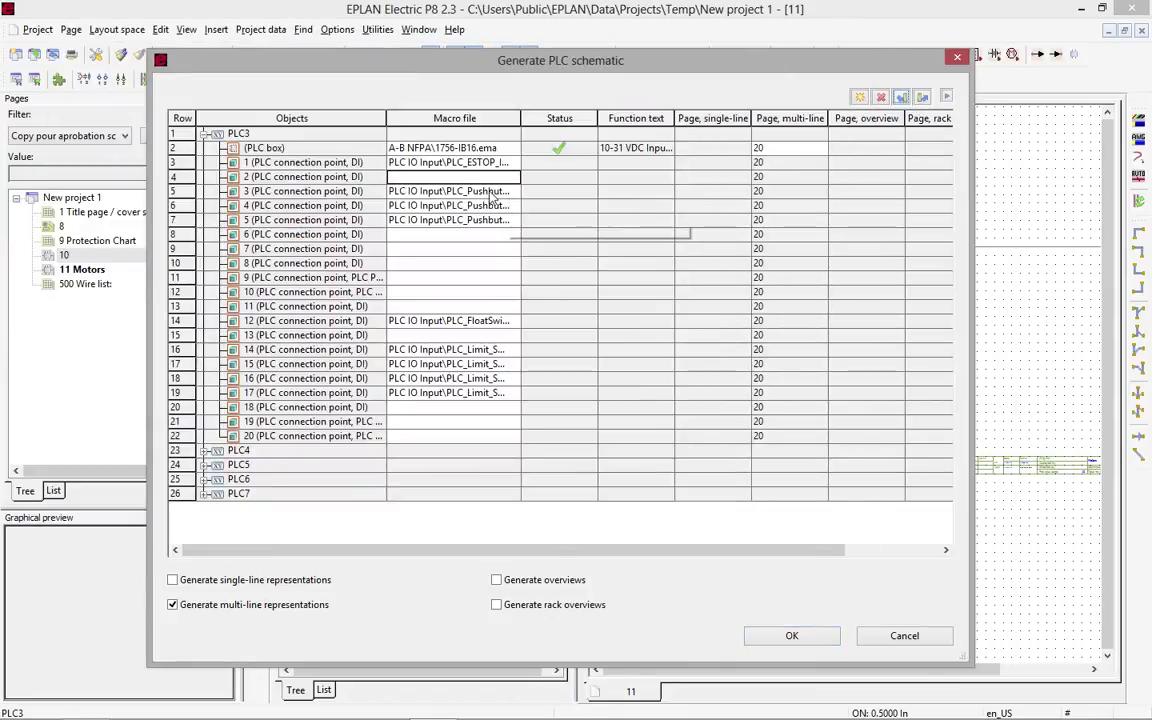
click(445, 191)
click(490, 320)
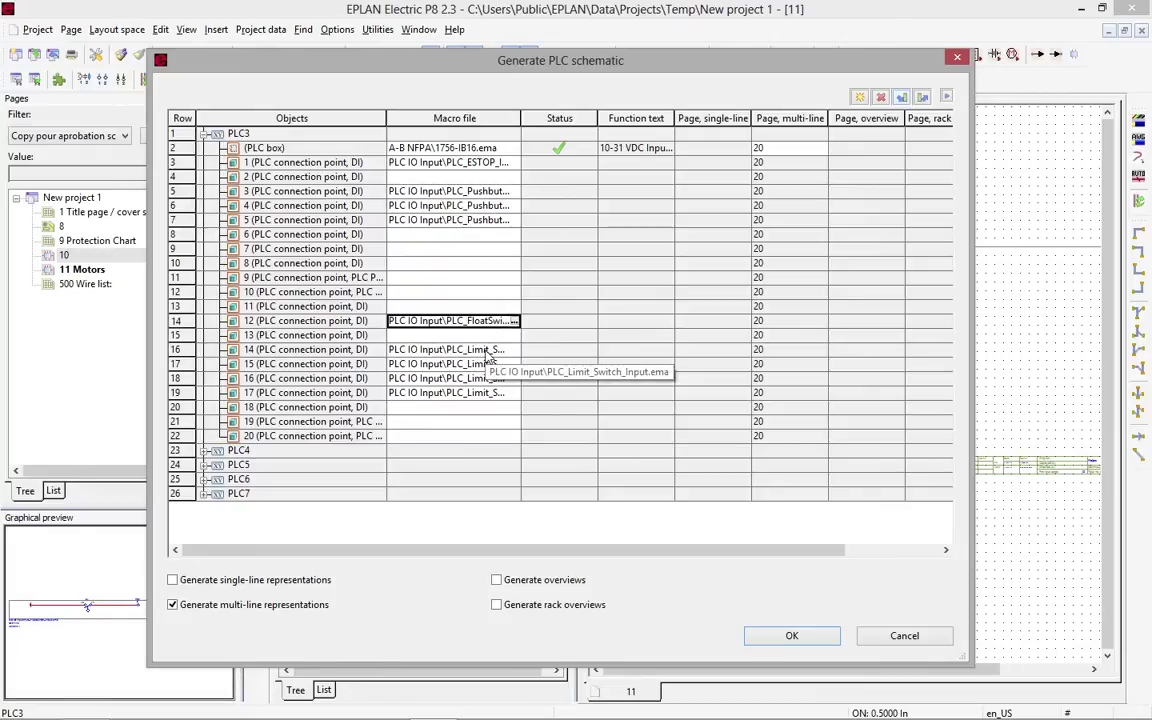
click(792, 636)
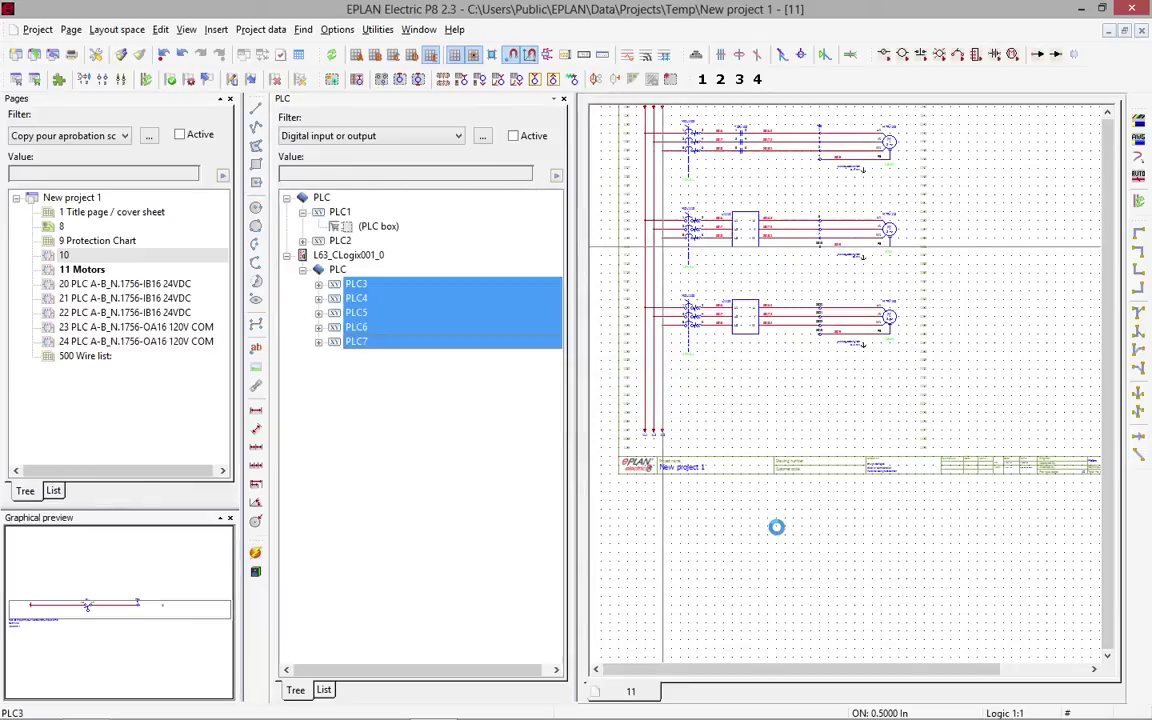
Open generated page 20 without the PLC navigator and zoom out to the full page.
click(160, 285)
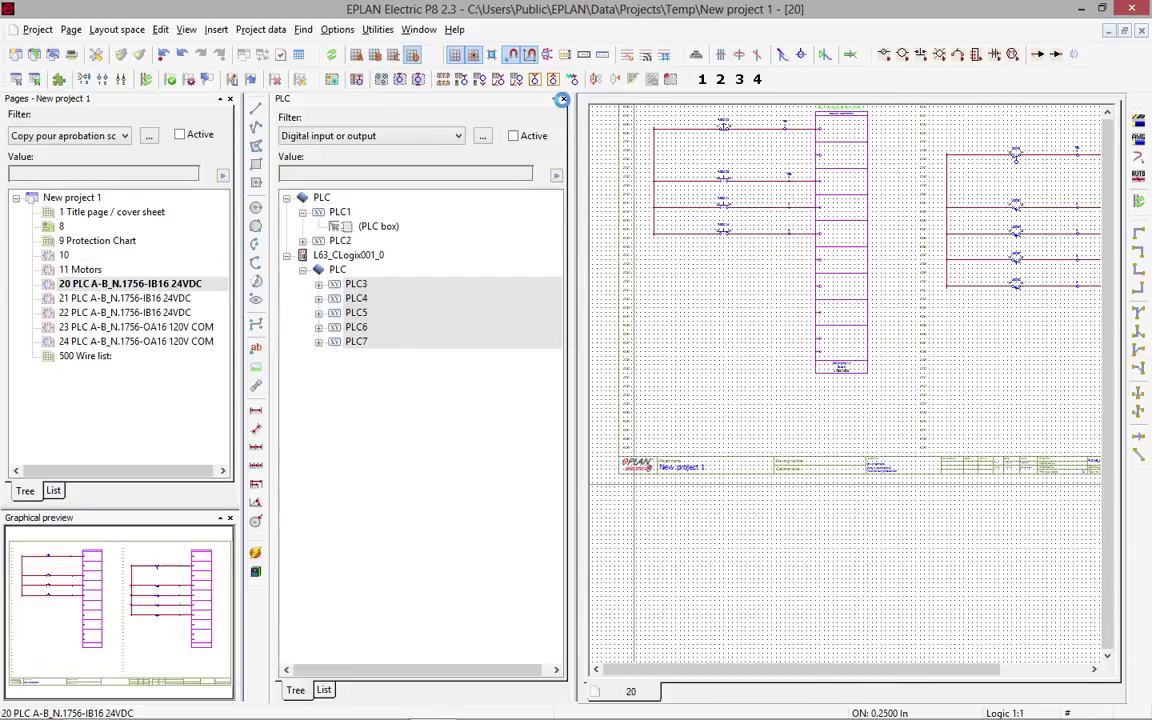
click(563, 101)
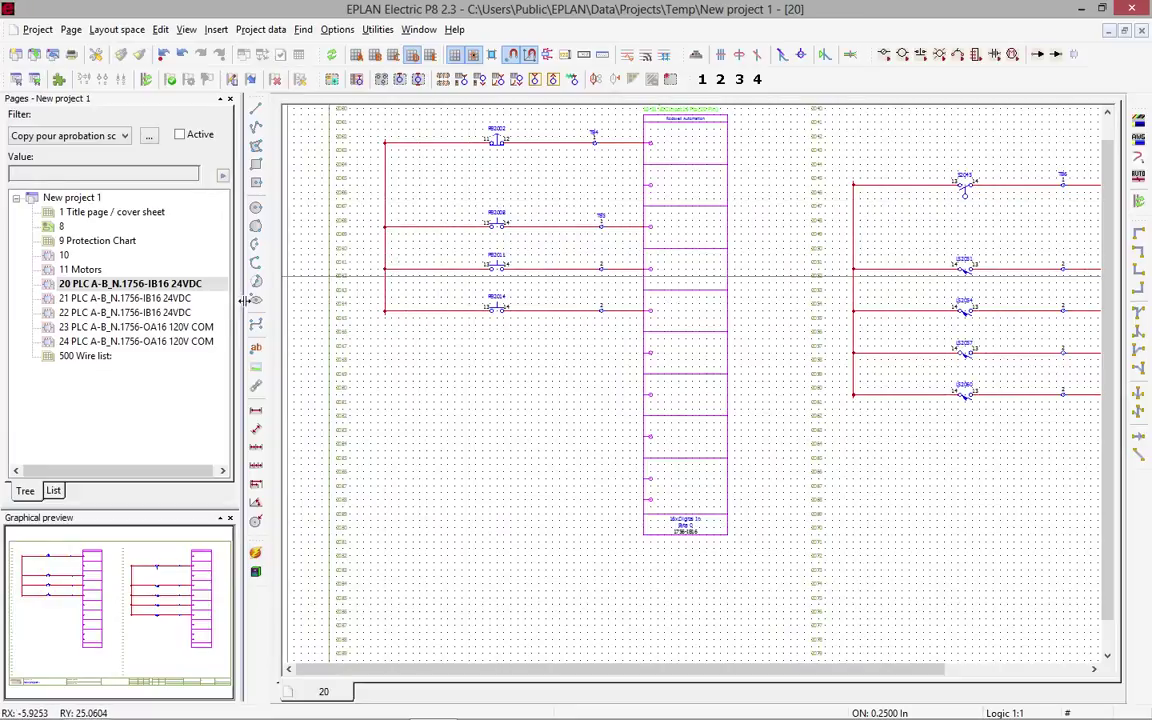
scroll(310, 300, down, 1)
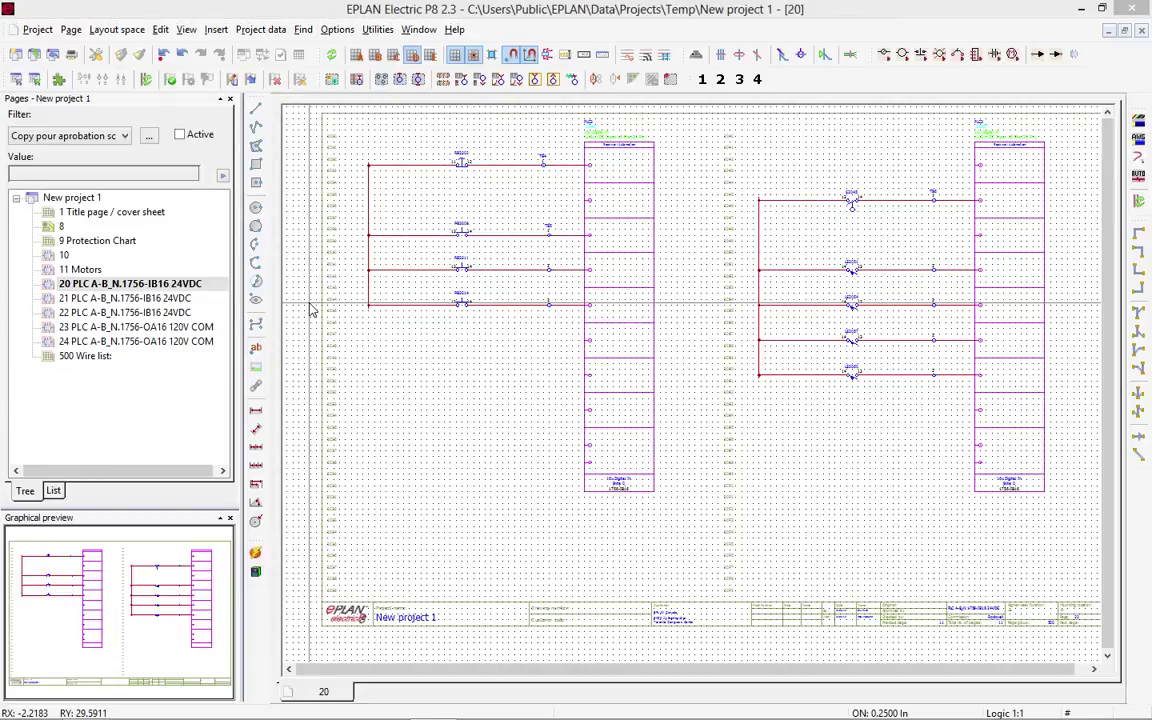
Place the 1_24VDC macro atop the left rail (value set 1) and right rail (value set 2).
key(m)
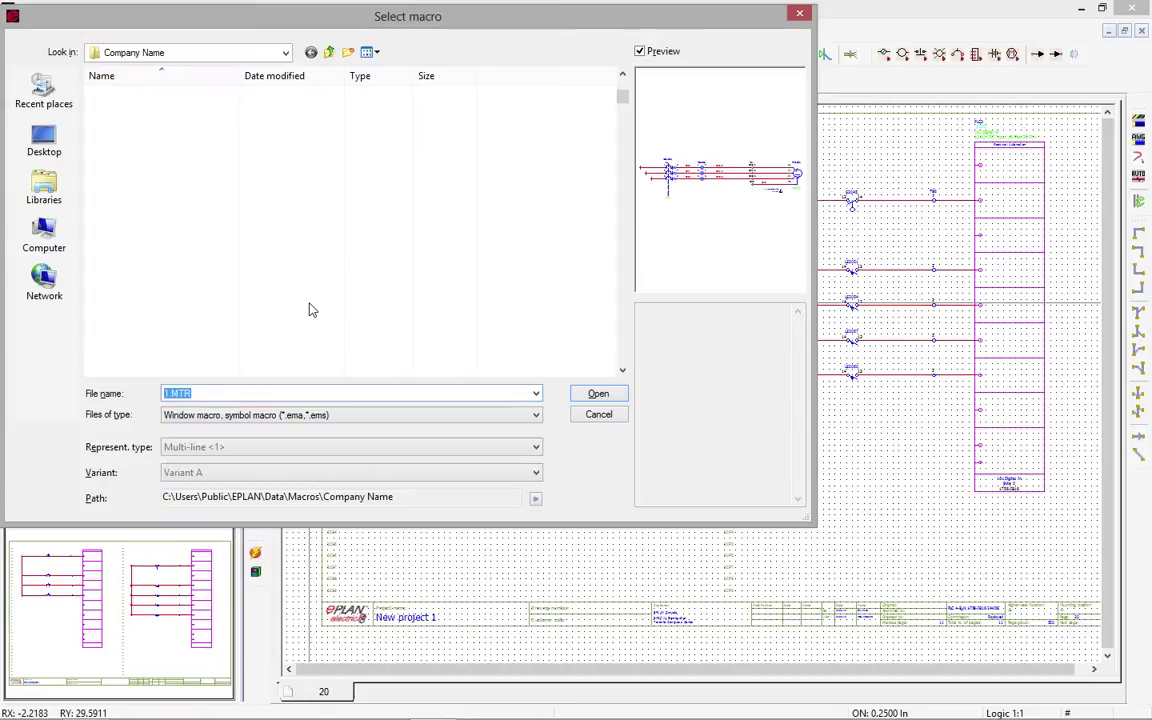
click(622, 370)
click(622, 370)
click(622, 370)
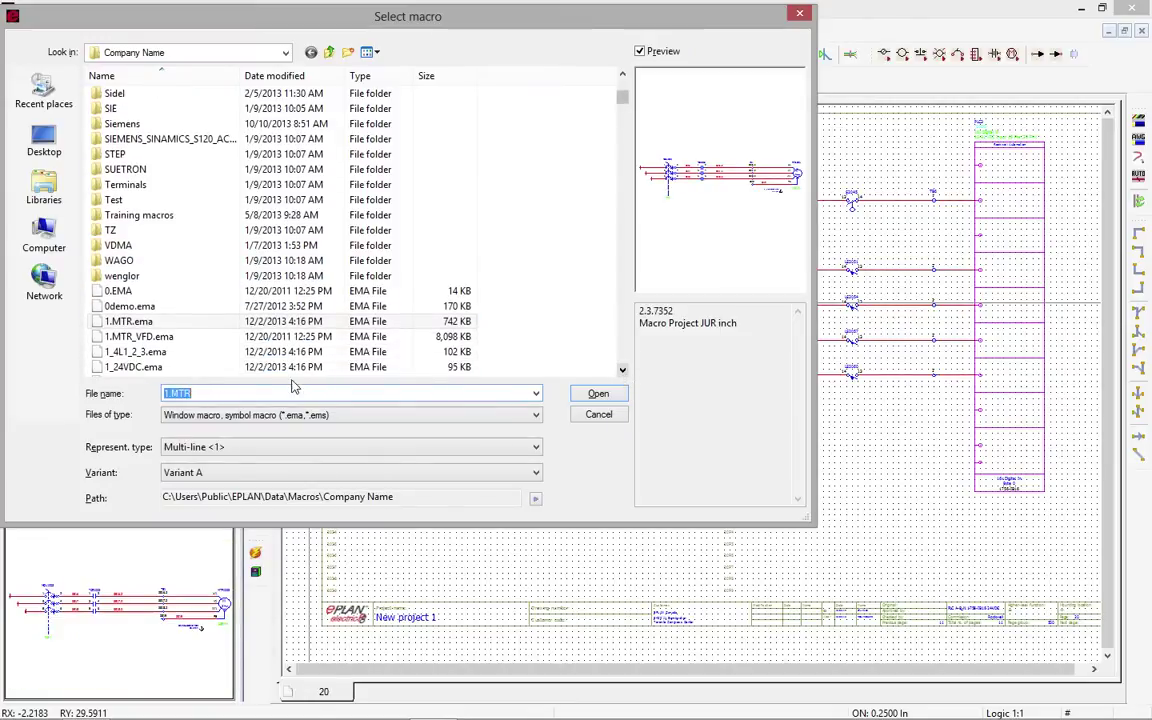
click(150, 367)
click(616, 397)
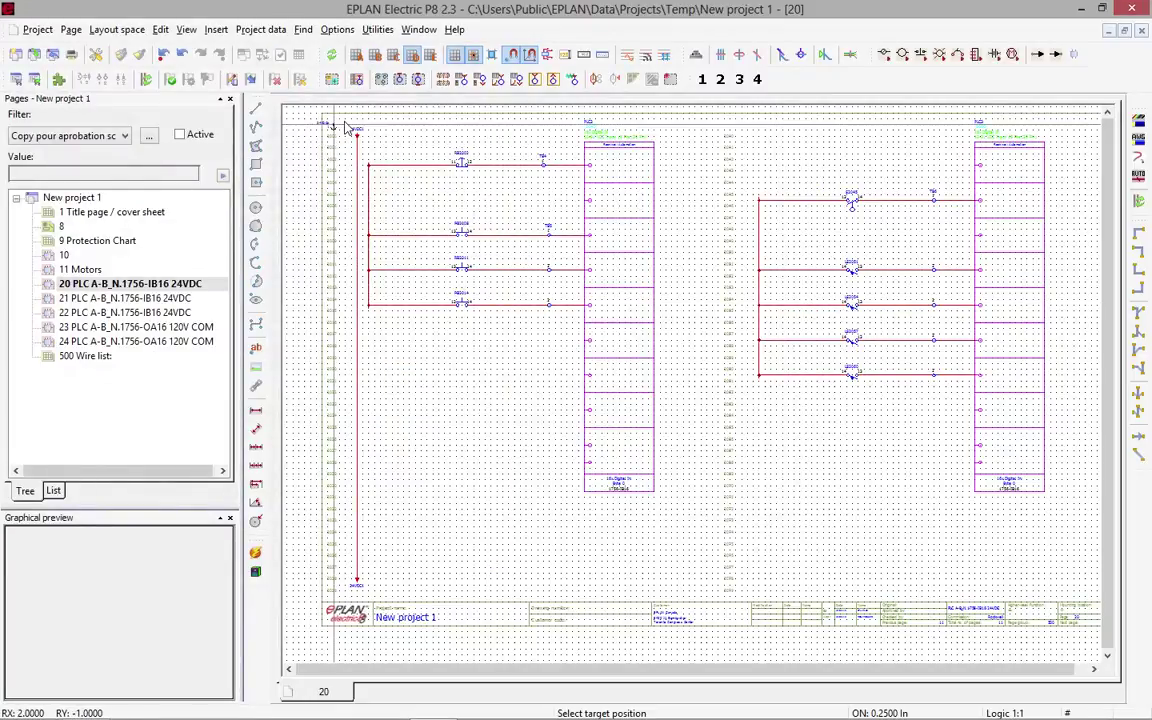
click(346, 128)
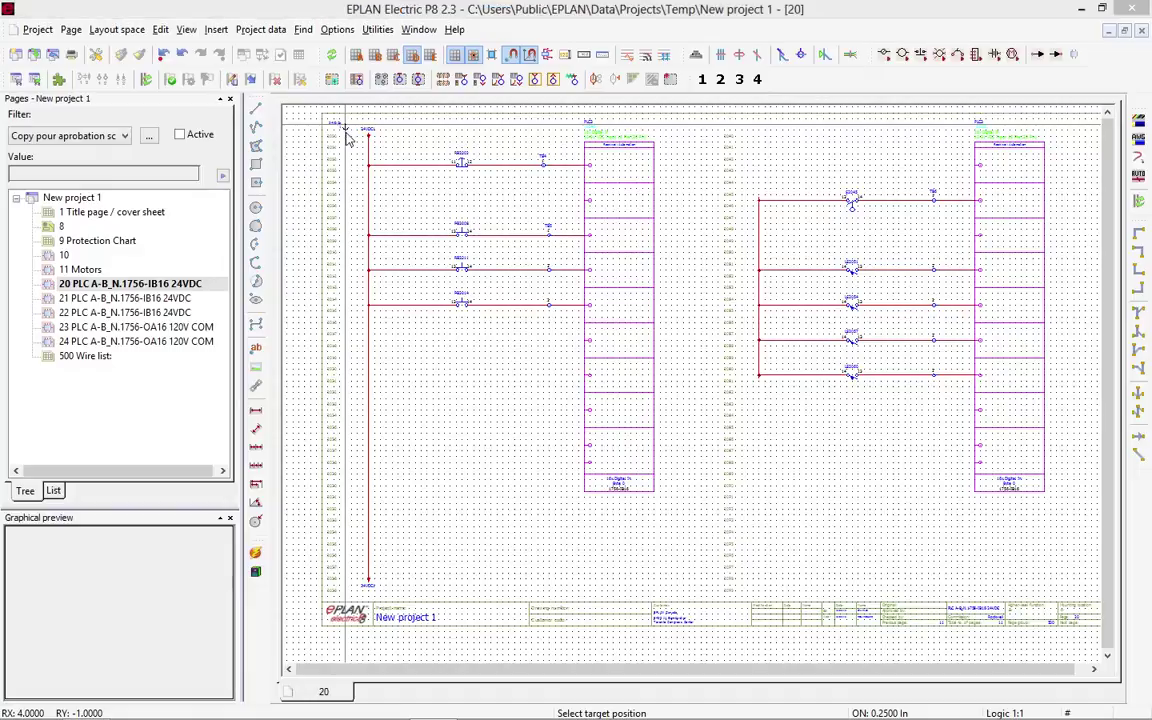
double_click(422, 65)
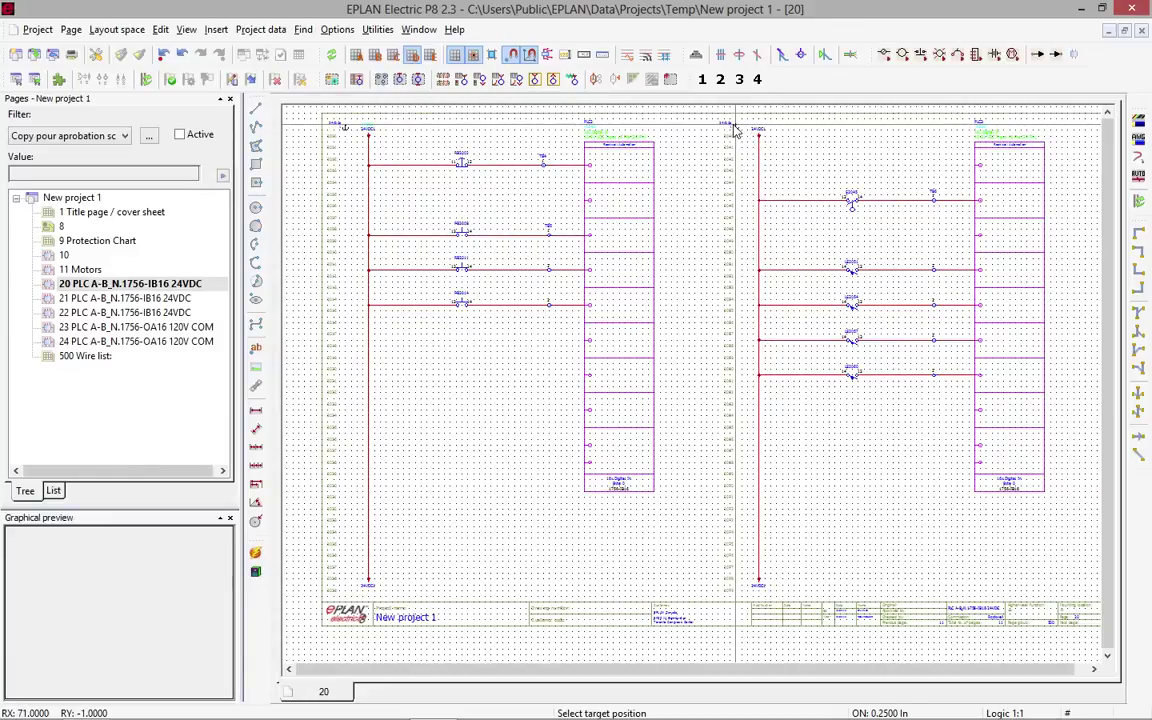
click(733, 125)
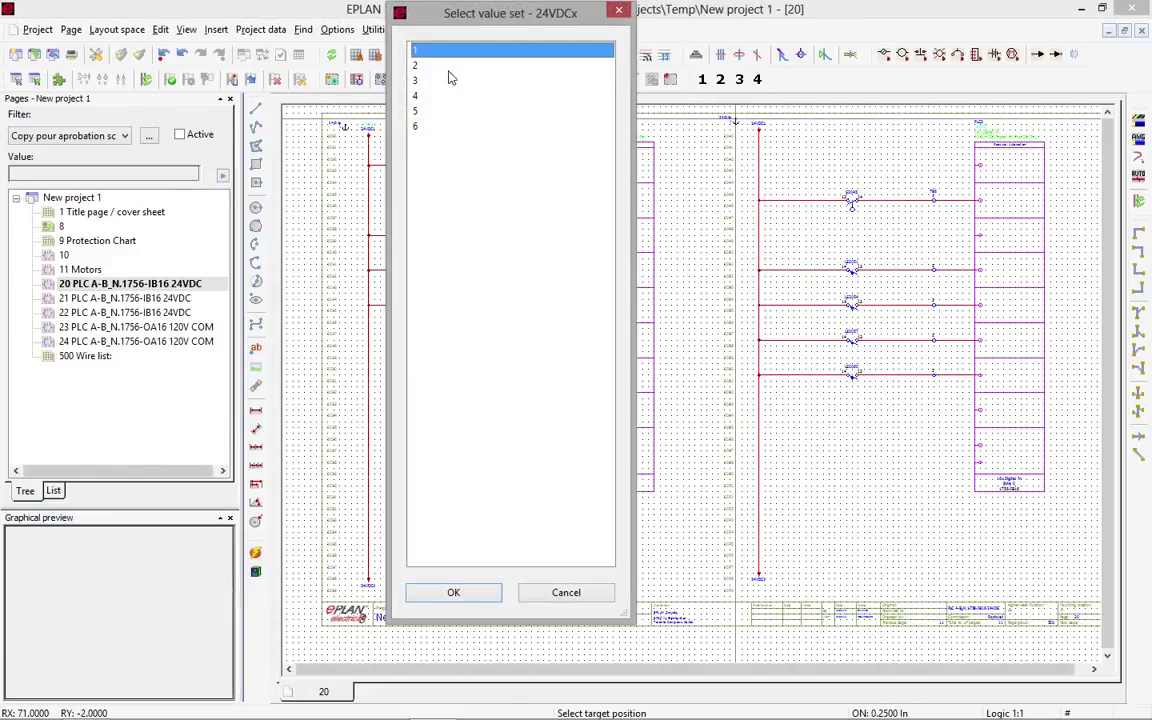
double_click(435, 66)
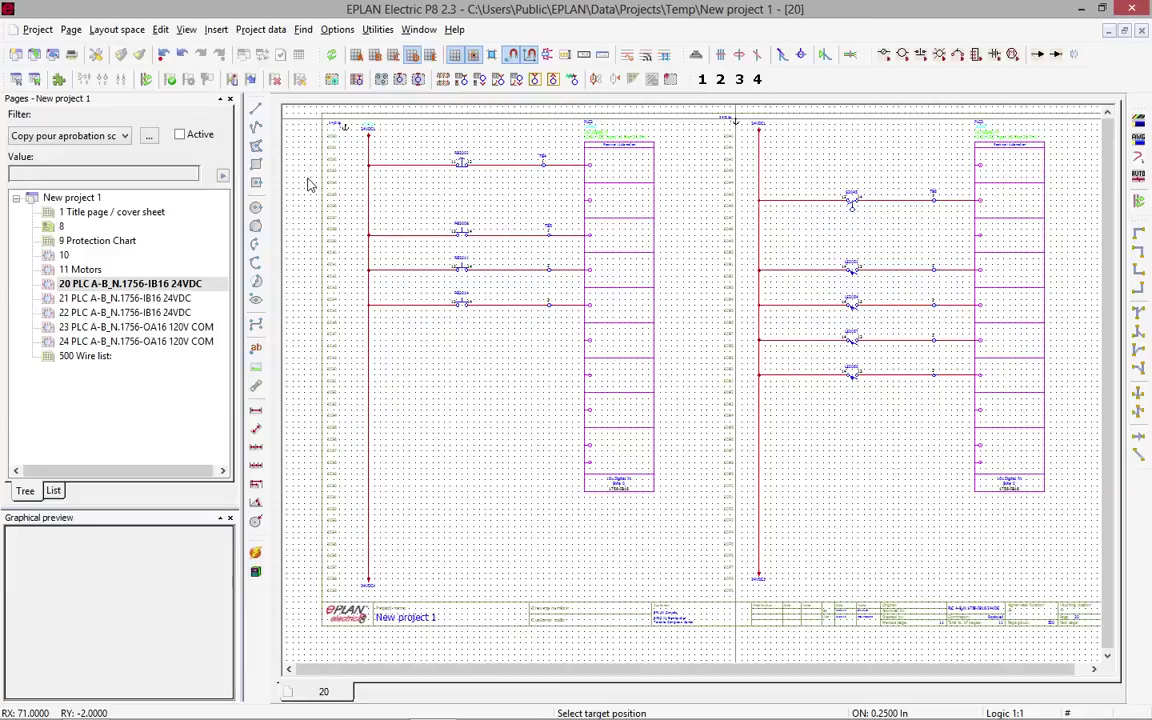
Follow the 24VDC1 cross-reference from page 20 to page 10 and back.
scroll(312, 140, up, 4)
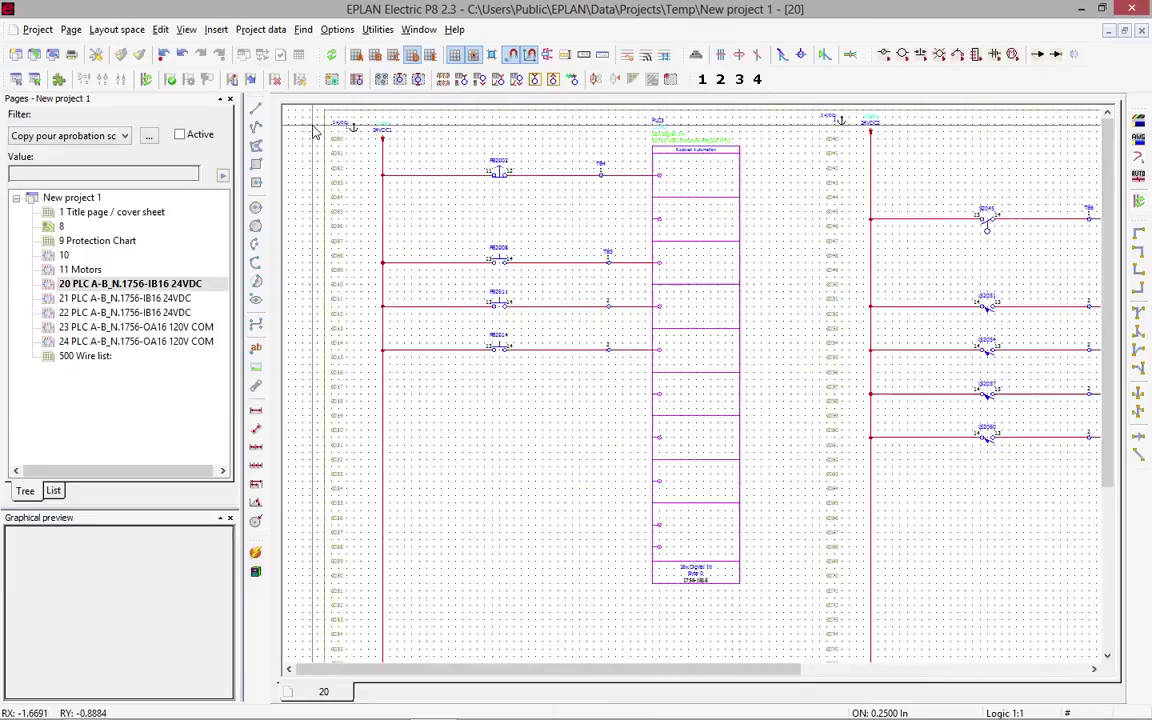
scroll(320, 135, up, 3)
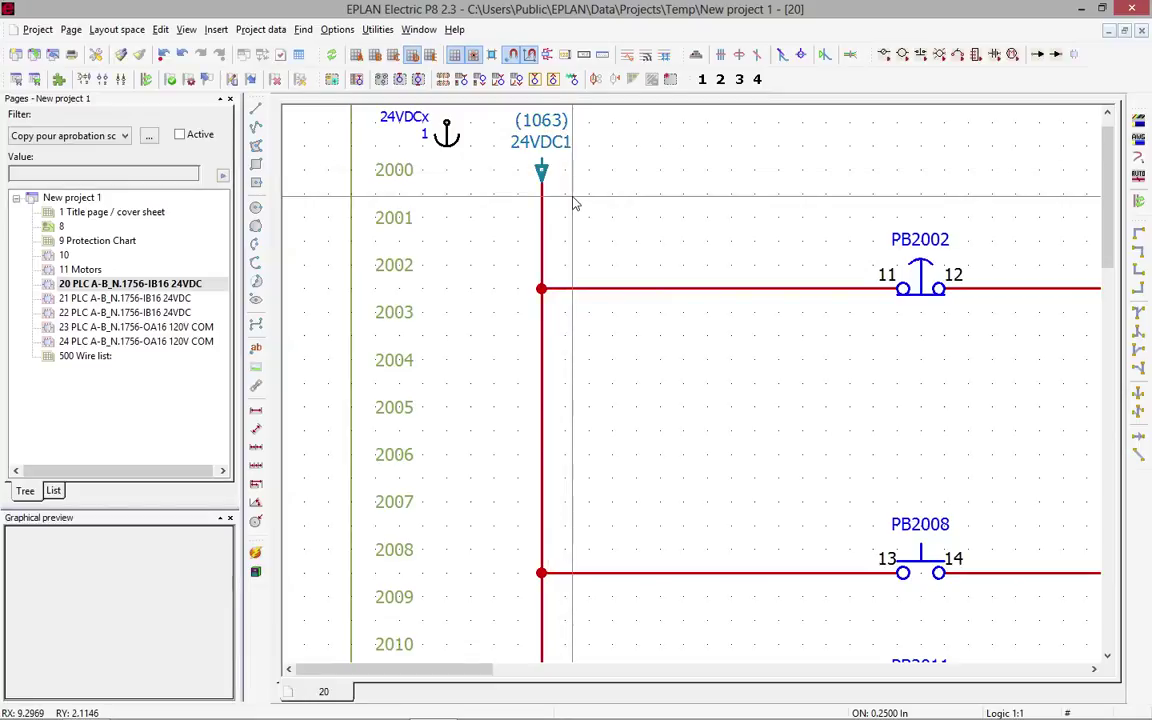
key(f)
key(f)
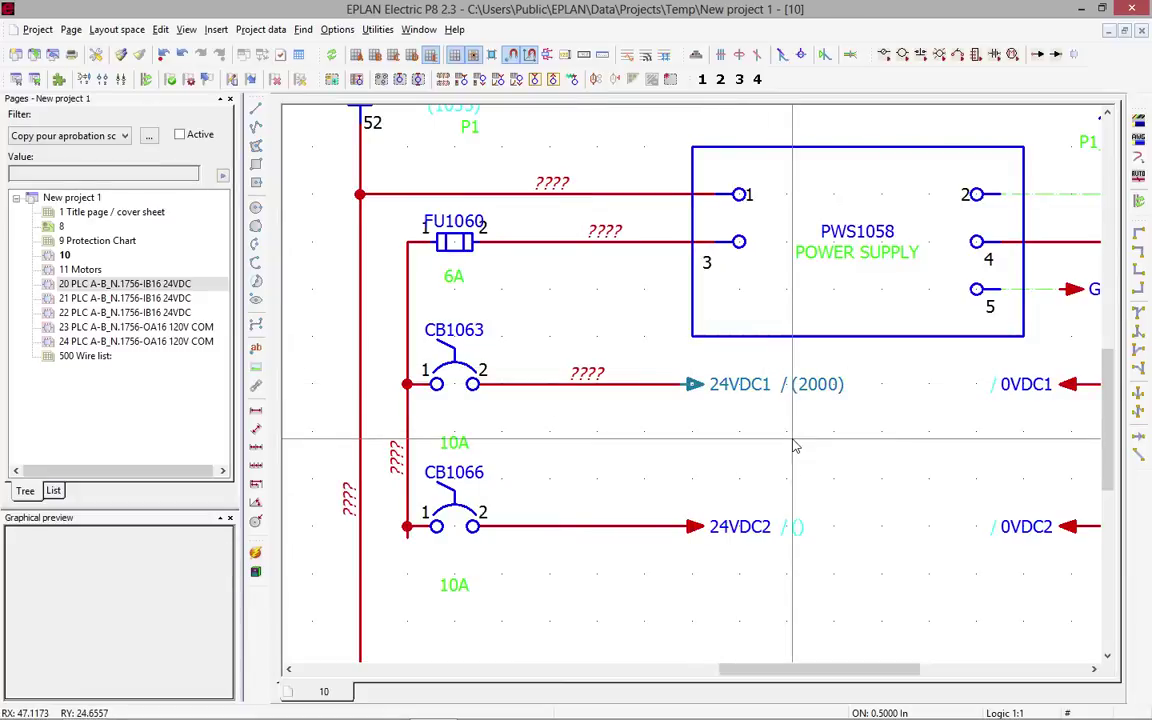
key(f)
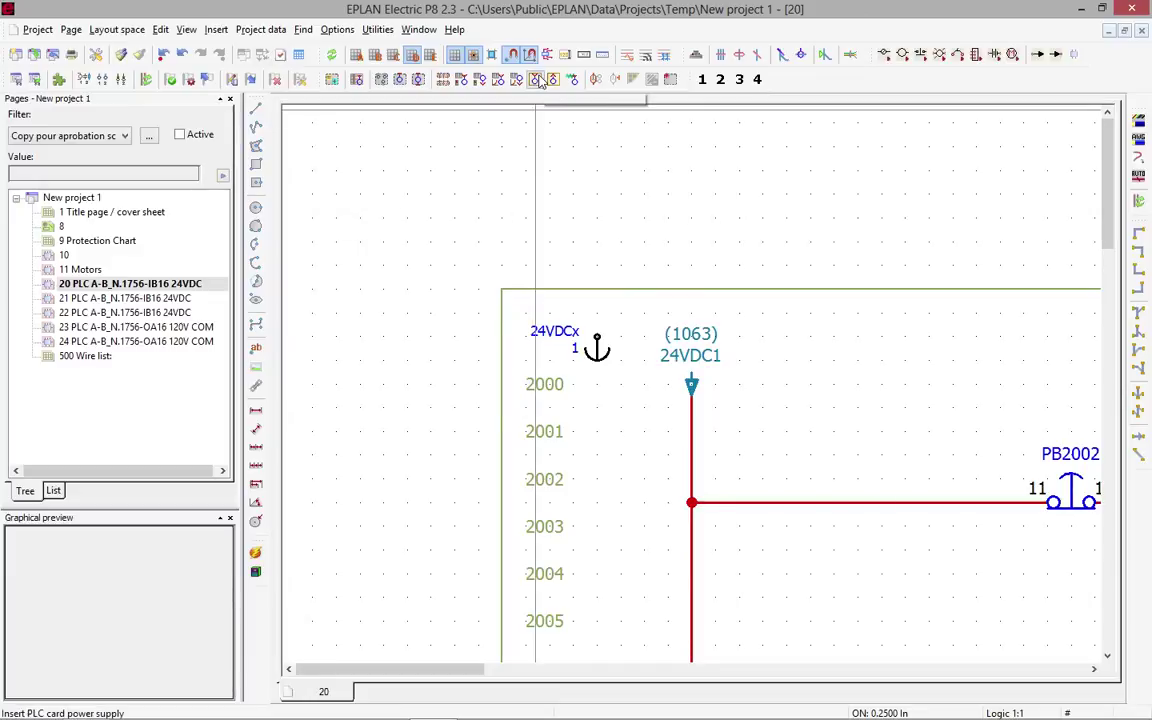
Show all of page 20 and check the 24VDC2 point's partner on page 10.
click(186, 30)
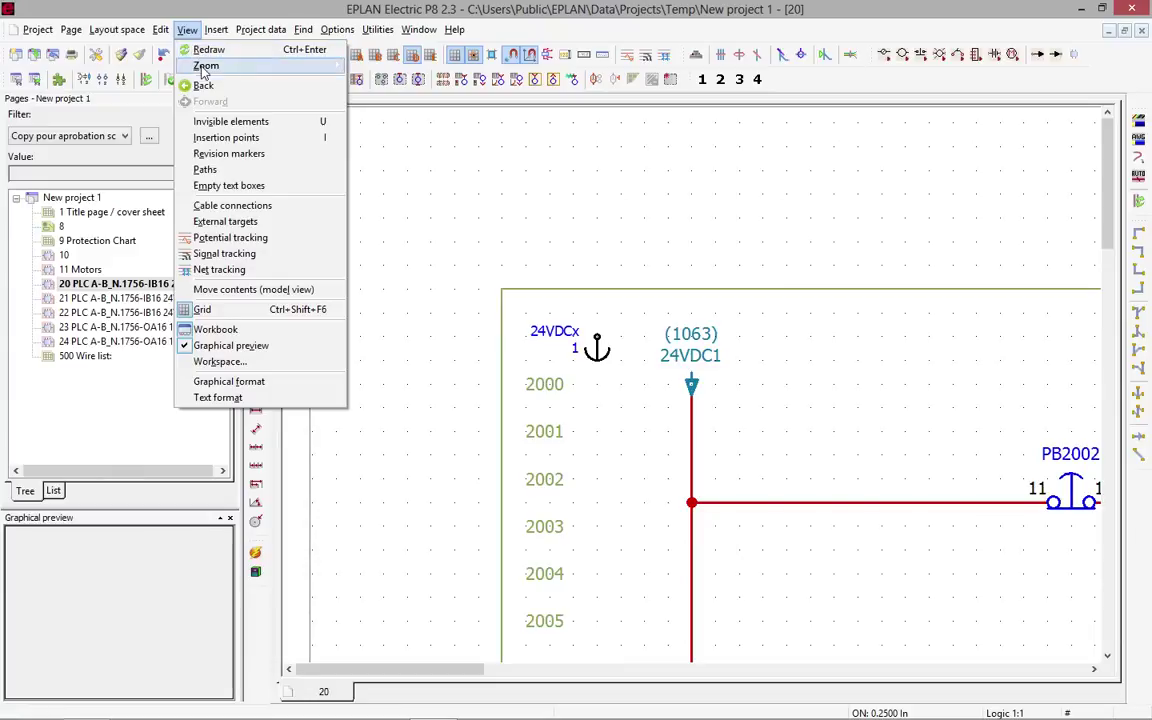
mouse_move(205, 66)
click(415, 113)
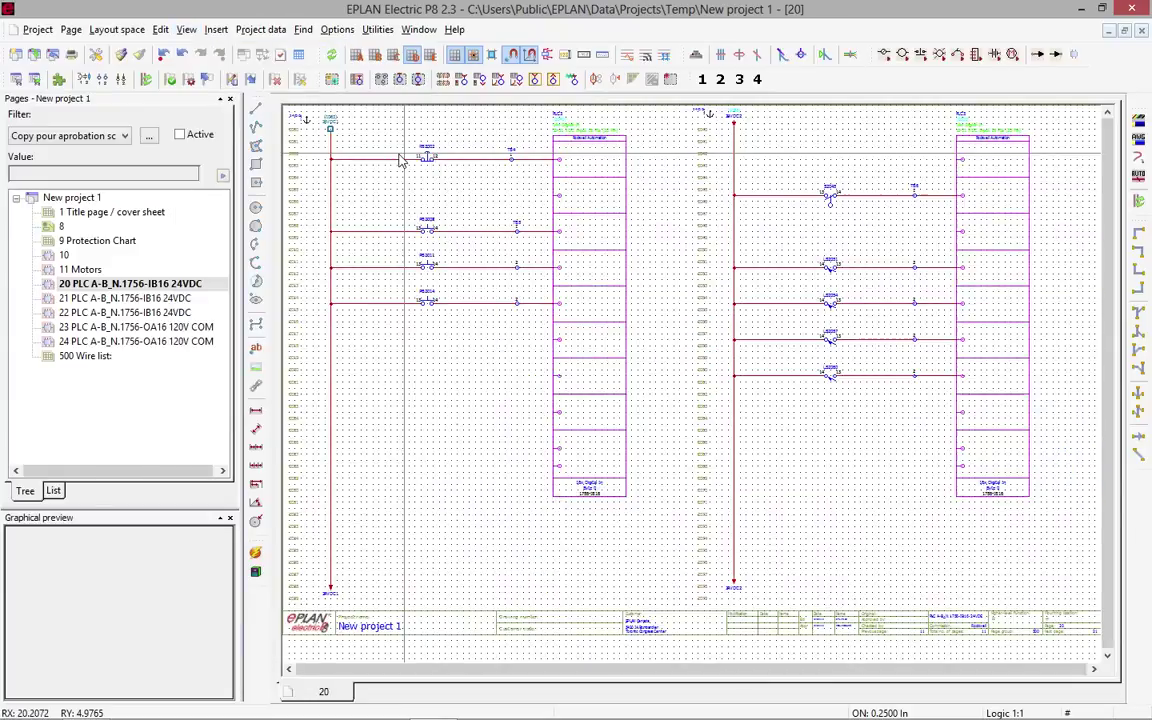
scroll(733, 118, up, 1)
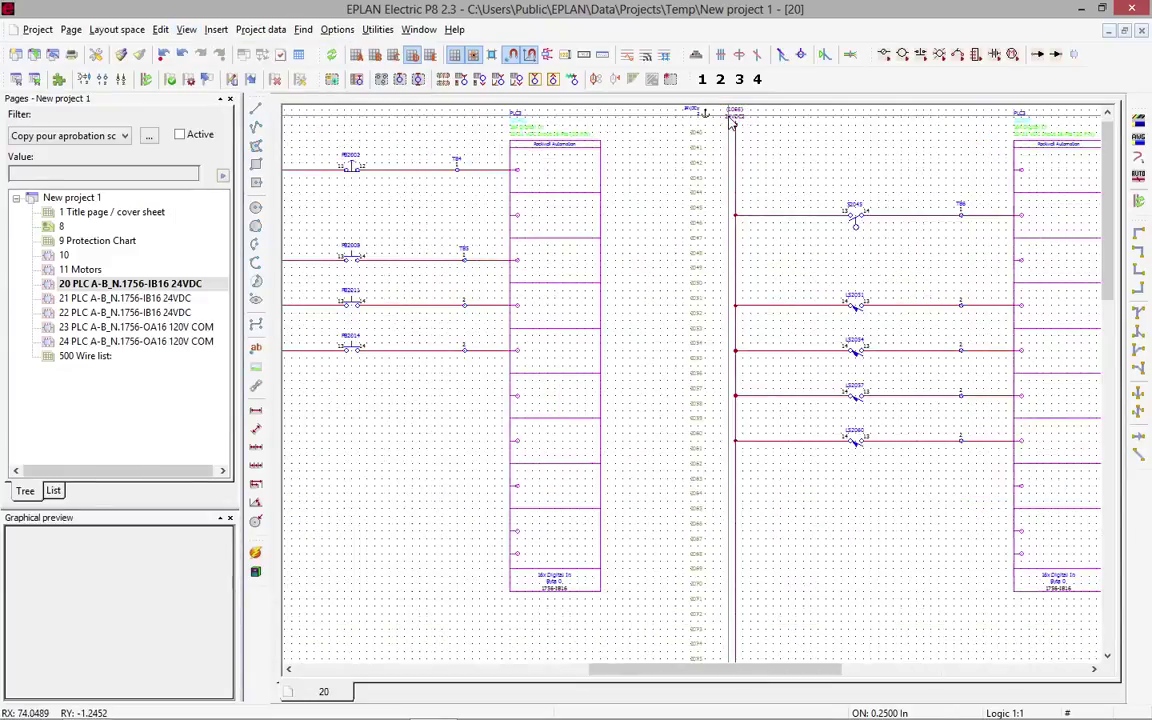
scroll(733, 118, up, 4)
scroll(737, 260, up, 2)
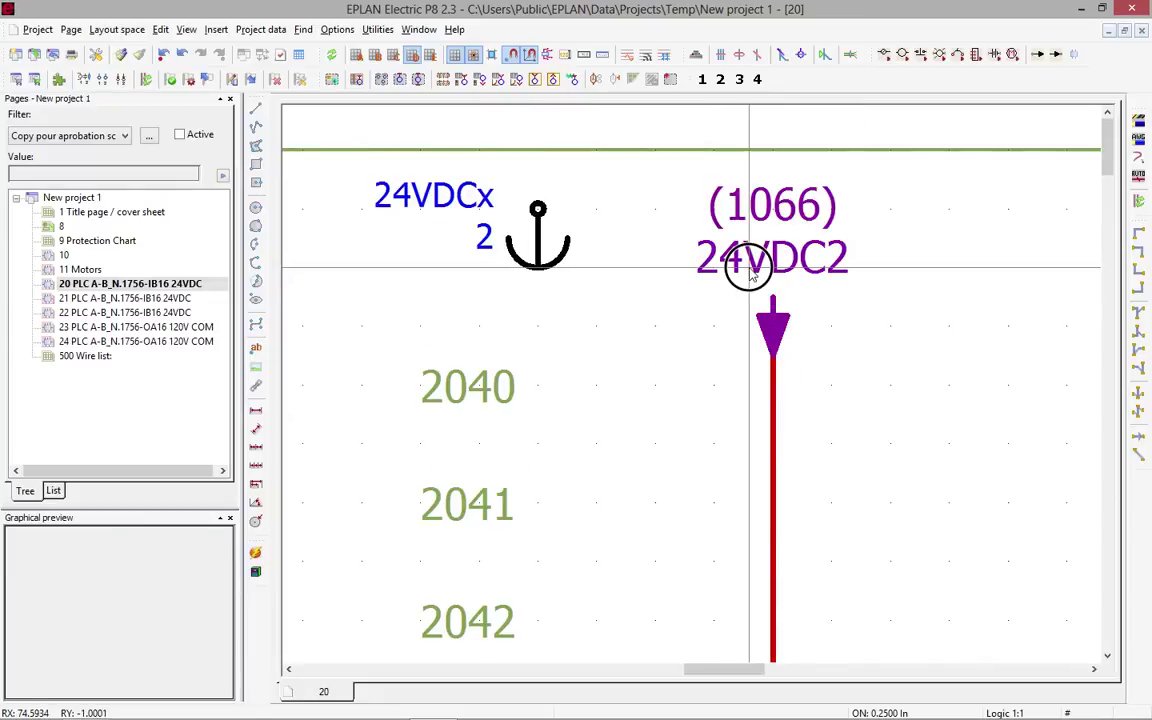
click(748, 268)
key(f)
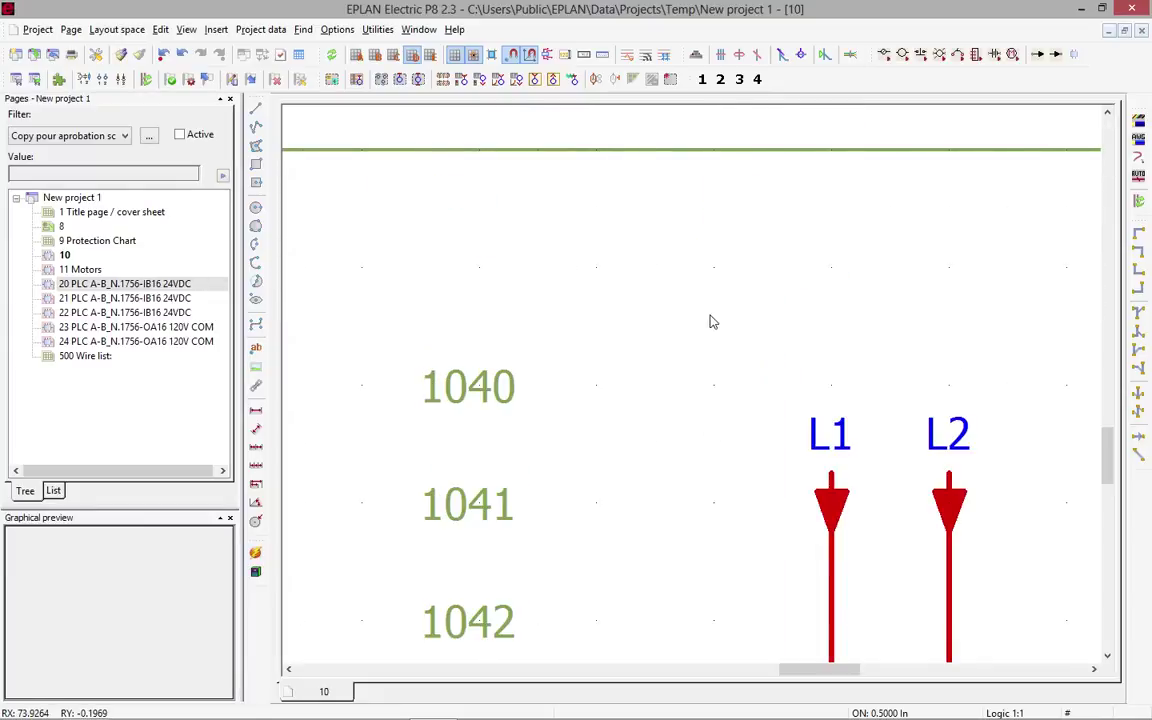
scroll(807, 249, down, 3)
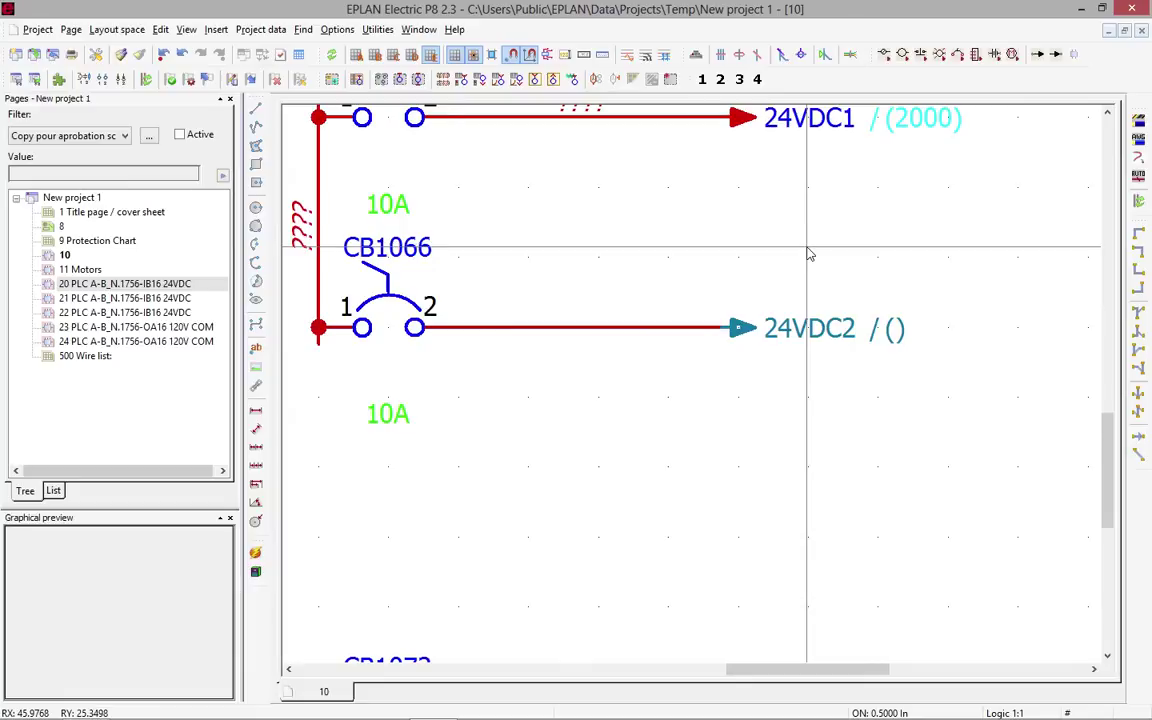
scroll(810, 255, down, 2)
key(f)
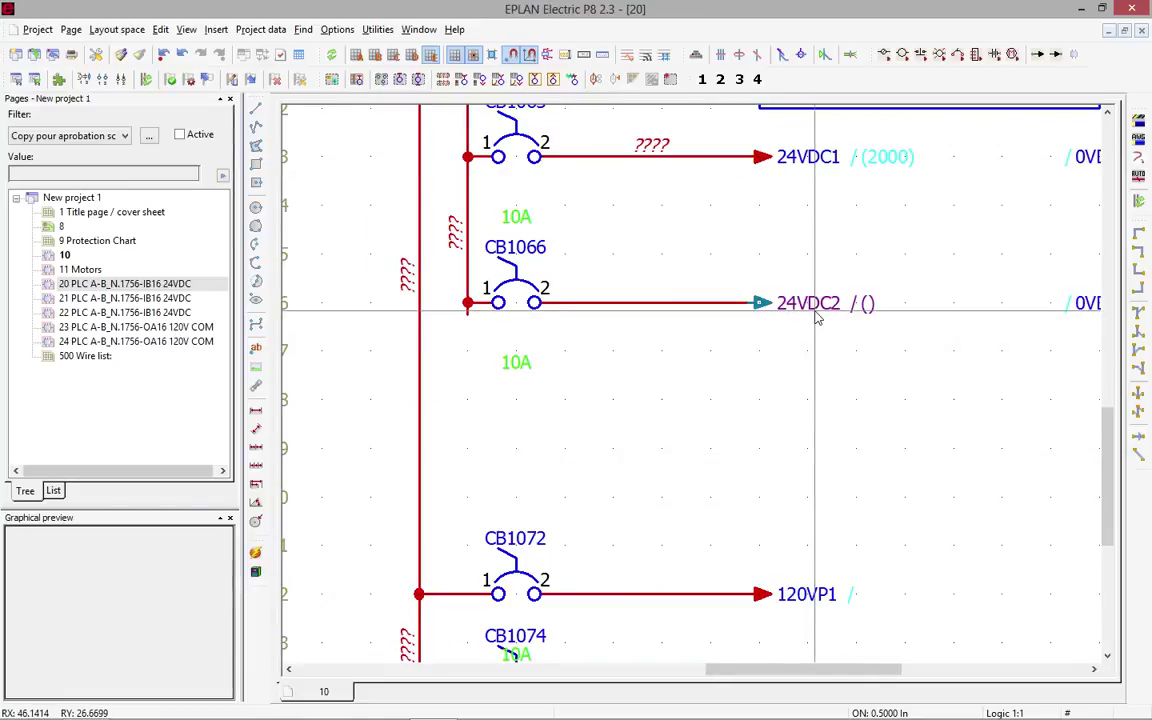
Move the 24VDC2 interruption point onto the right rail's top, then jump to page 10.
click(691, 384)
drag(692, 372, 716, 390)
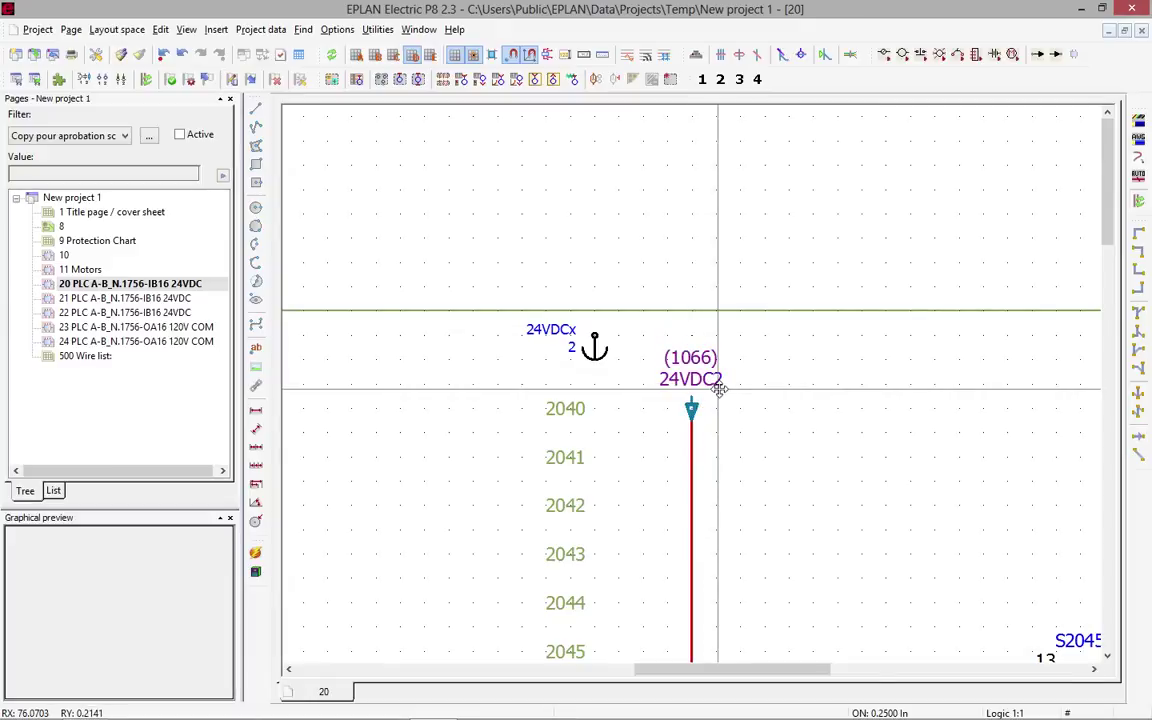
key(f)
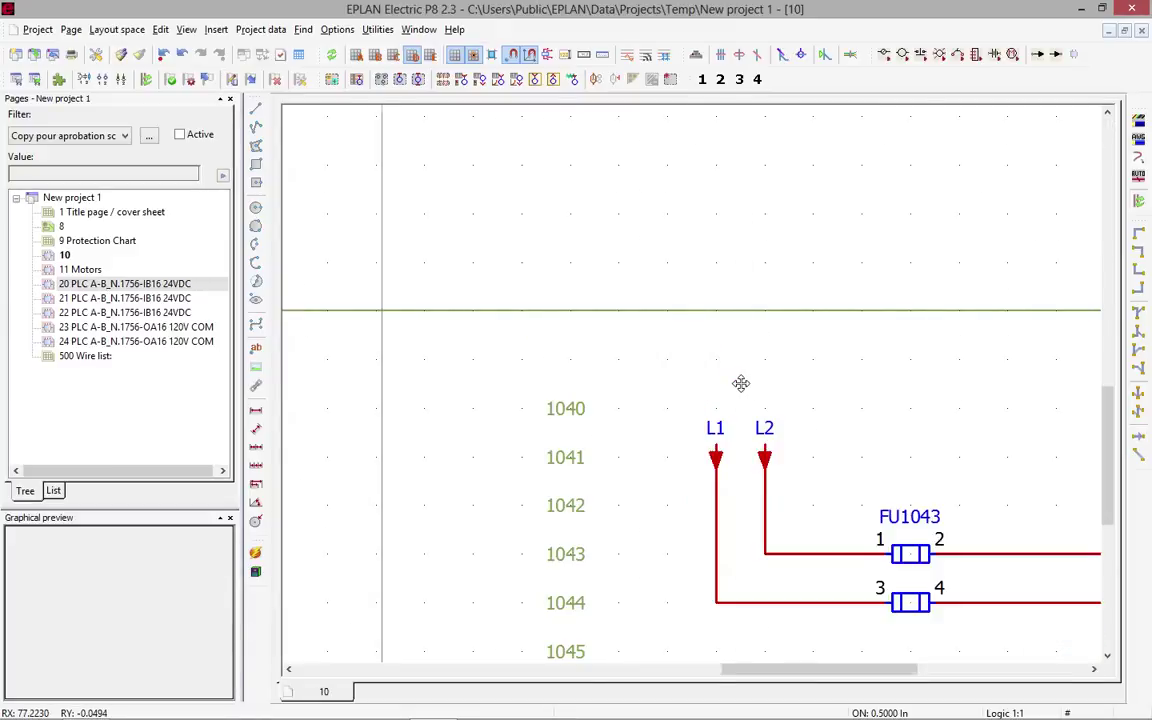